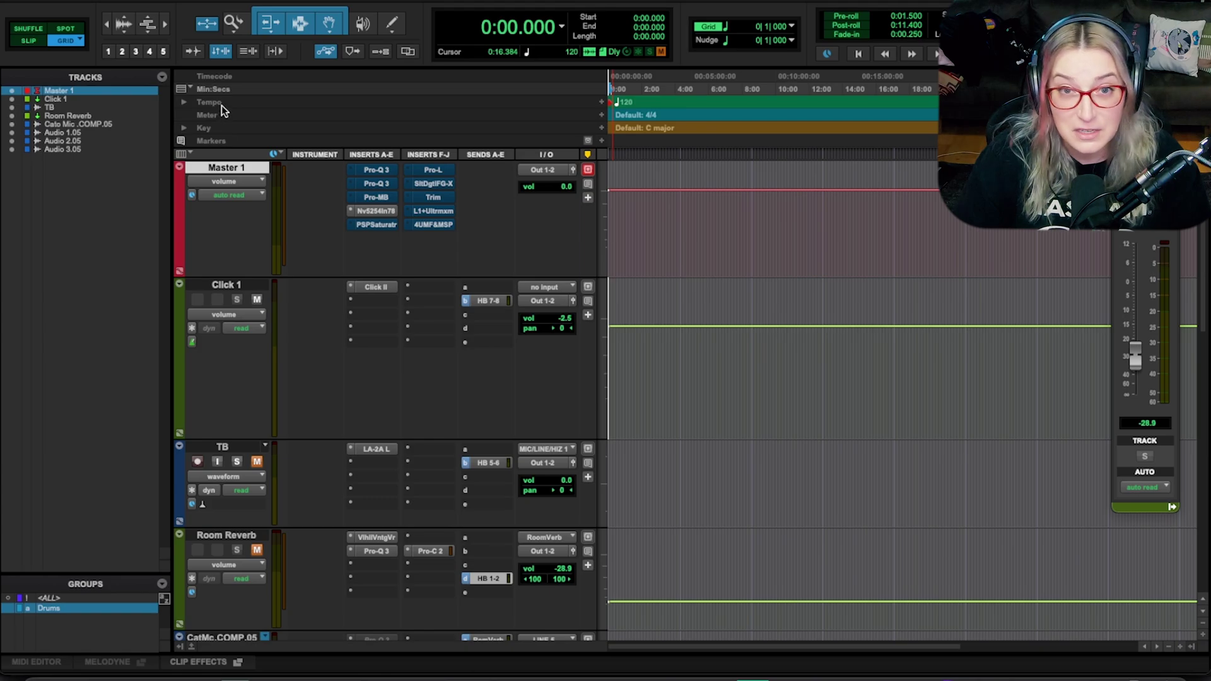
Step: Hide the Tempo ruler, then show it again from the ruler list
{"action": "left_click", "coordinate": [183, 93]}
{"action": "left_click", "coordinate": [206, 208]}
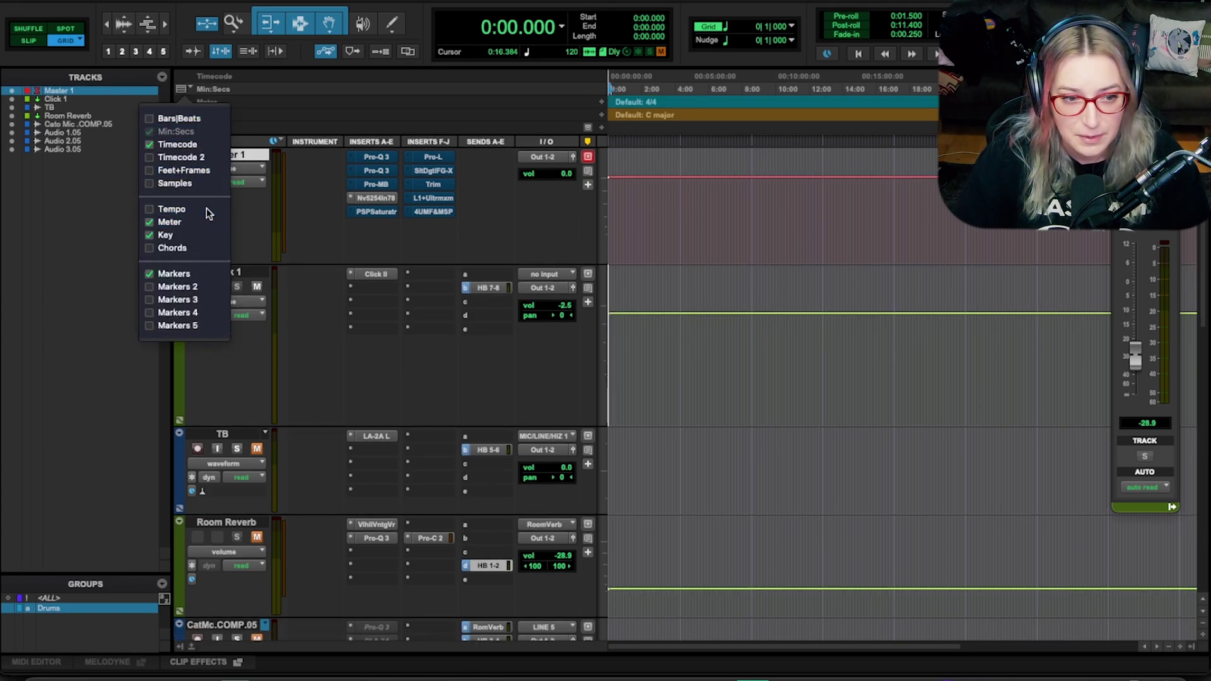
{"action": "left_click", "coordinate": [206, 208]}
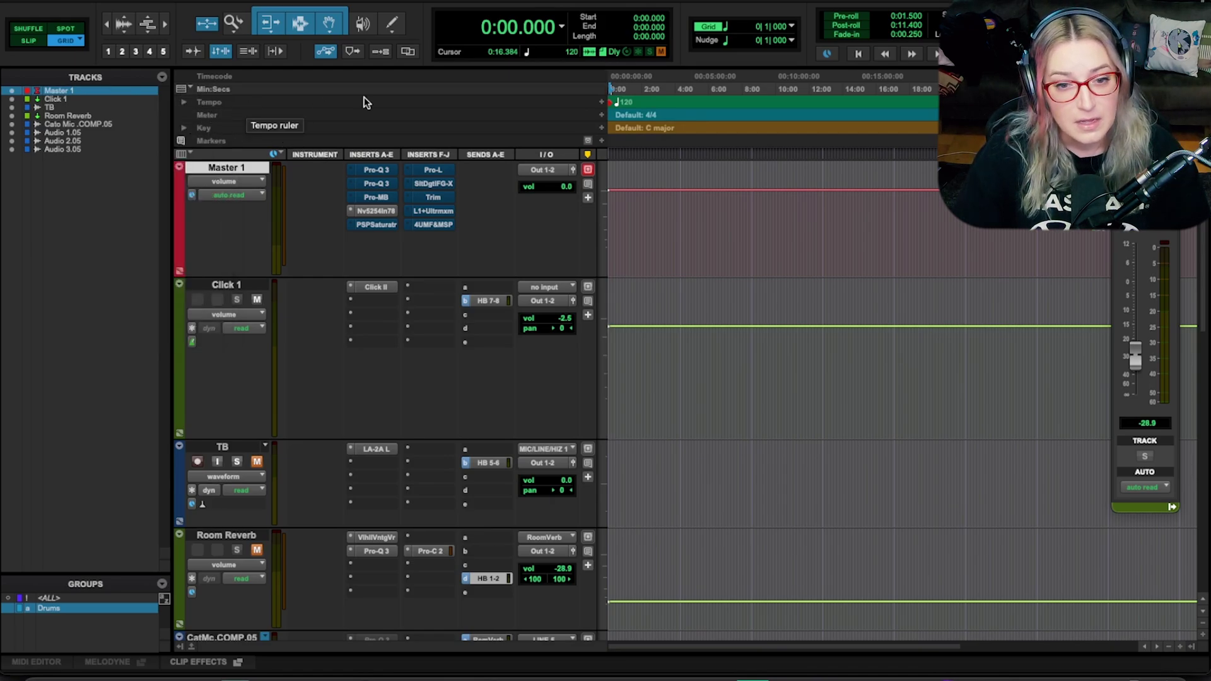
Step: Change the opening tempo marker from 120 to 150 BPM
{"action": "double_click", "coordinate": [611, 103]}
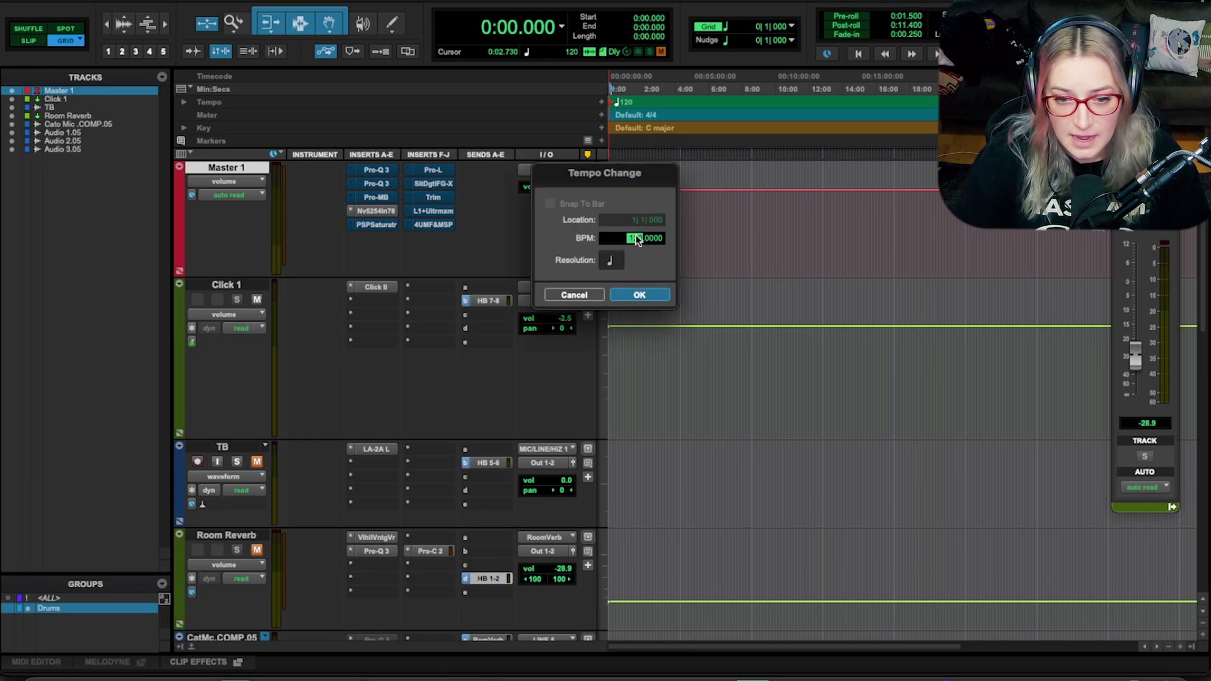
{"action": "type", "text": "150"}
{"action": "key", "text": "Return"}
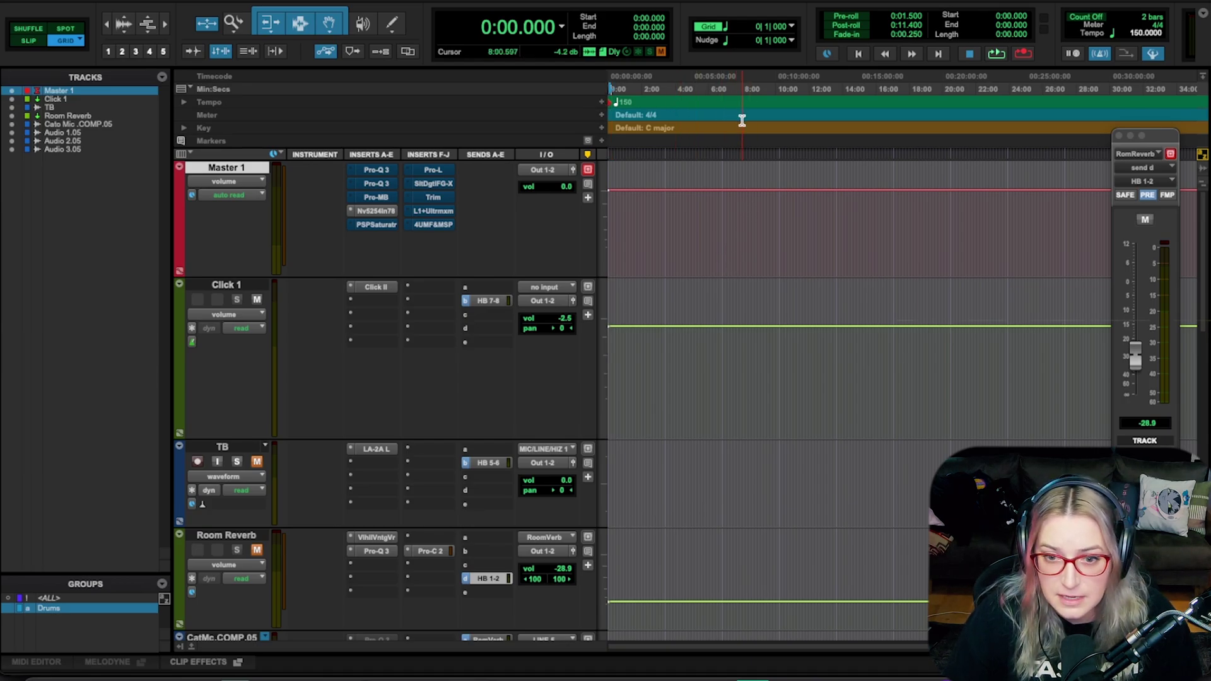
Step: Add a 100 BPM tempo change at about 8:47 on the Tempo ruler
{"action": "left_click", "coordinate": [751, 92]}
{"action": "left_click", "coordinate": [757, 343]}
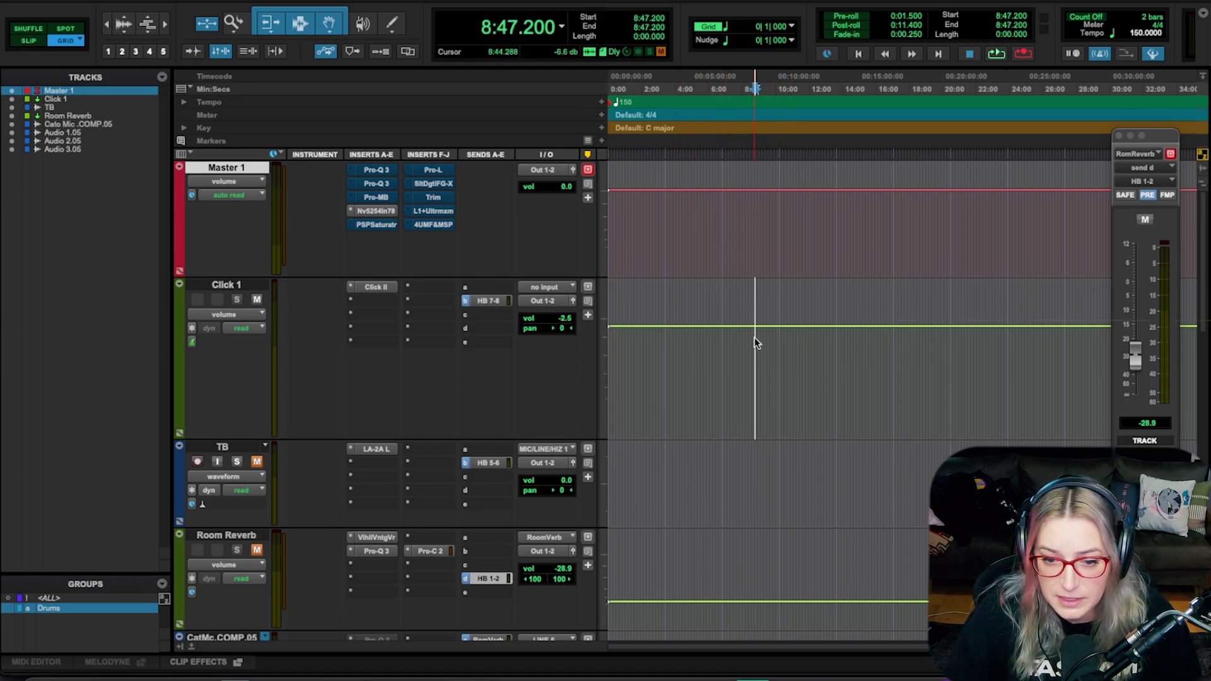
{"action": "left_click", "coordinate": [600, 103]}
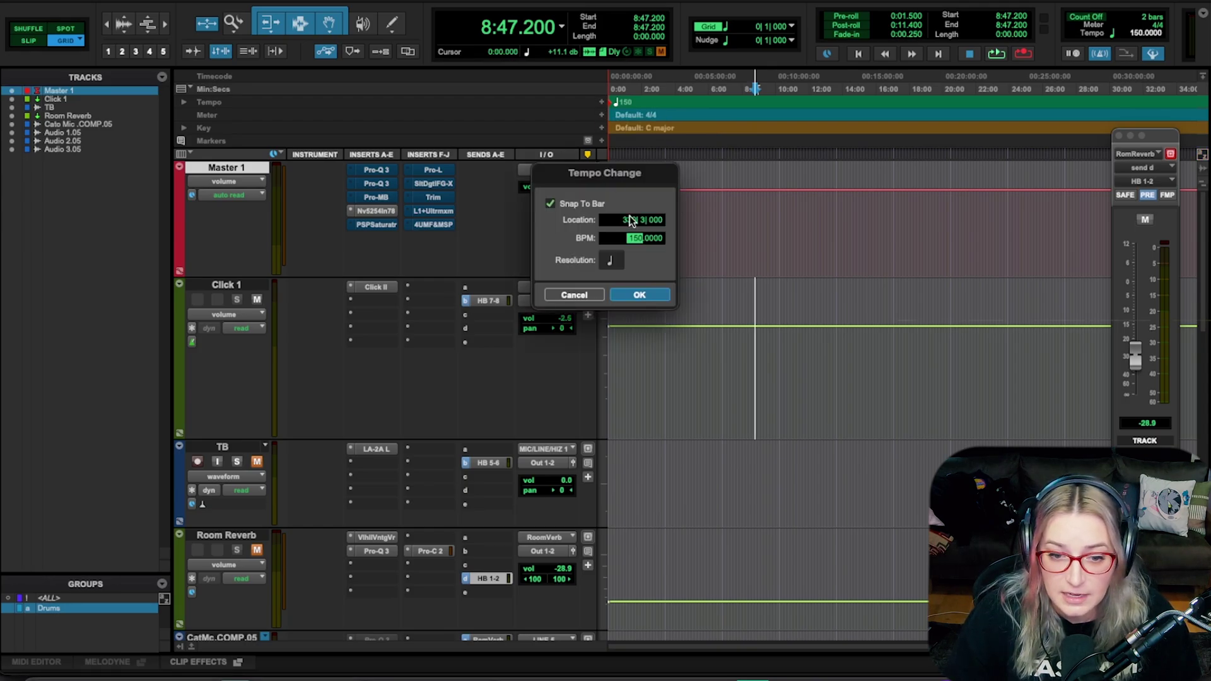
{"action": "type", "text": "100"}
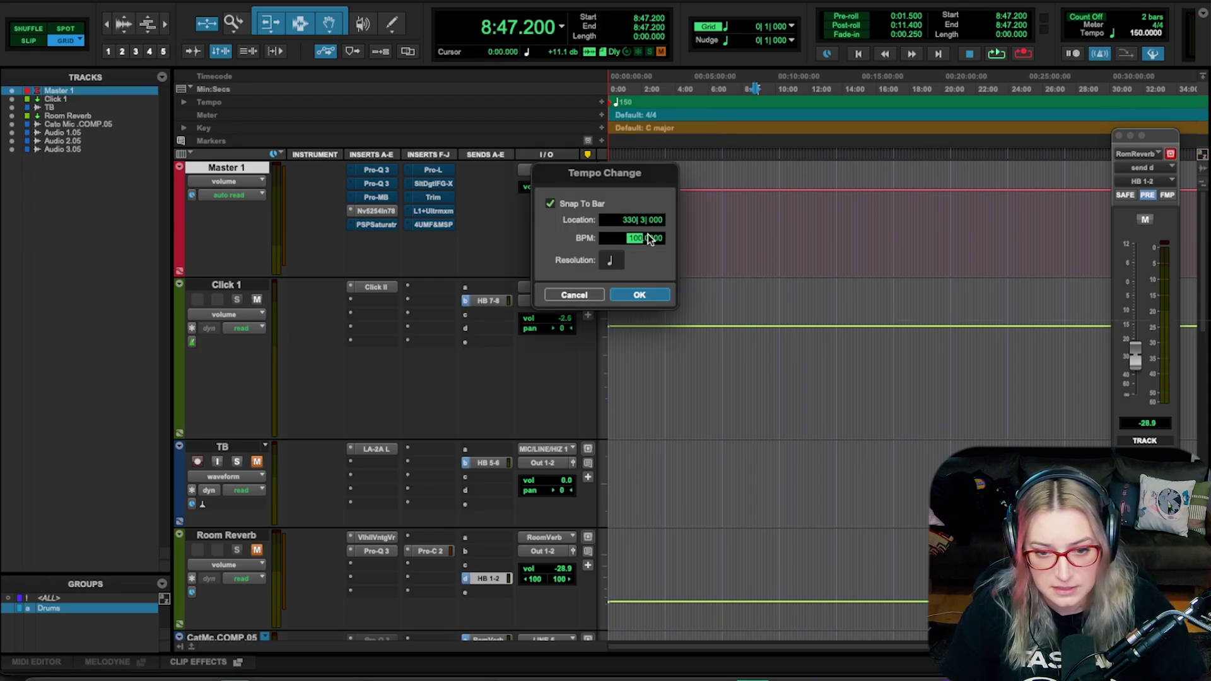
{"action": "key", "text": "Return"}
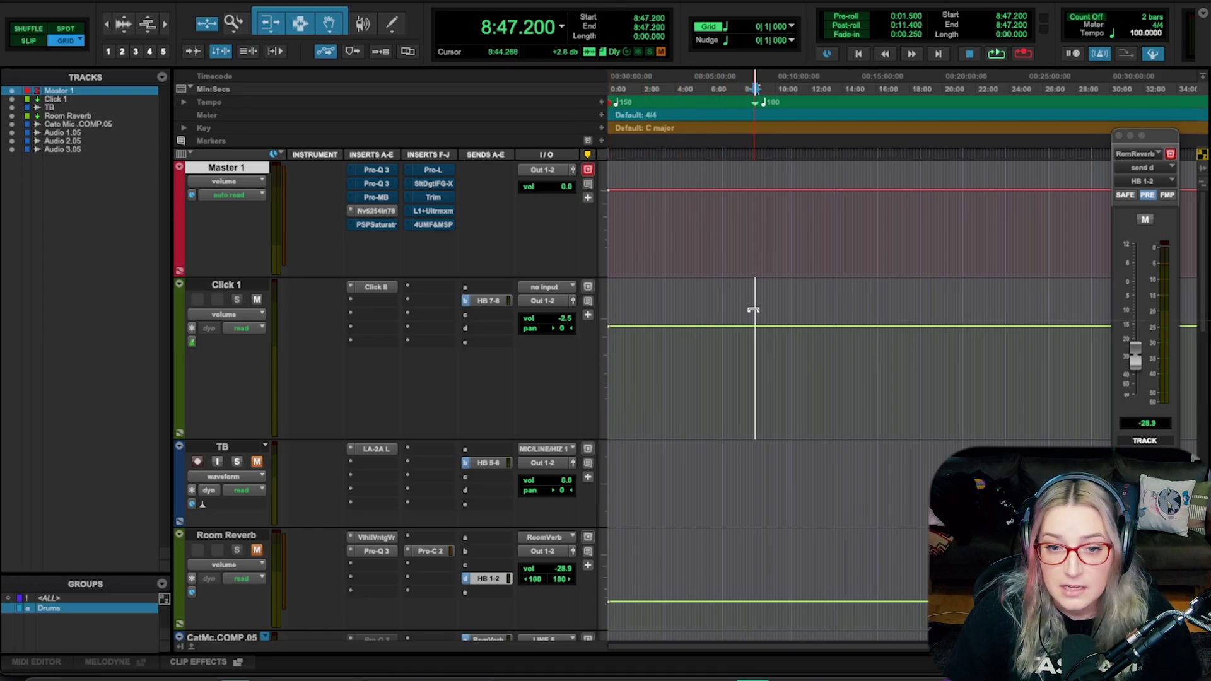
Step: Drag the 100 BPM tempo change earlier to about 8:26, then zoom back out
{"action": "left_click", "coordinate": [746, 351]}
{"action": "key", "text": "super+bracketright"}
{"action": "key", "text": "super+bracketright"}
{"action": "key", "text": "super+bracketright"}
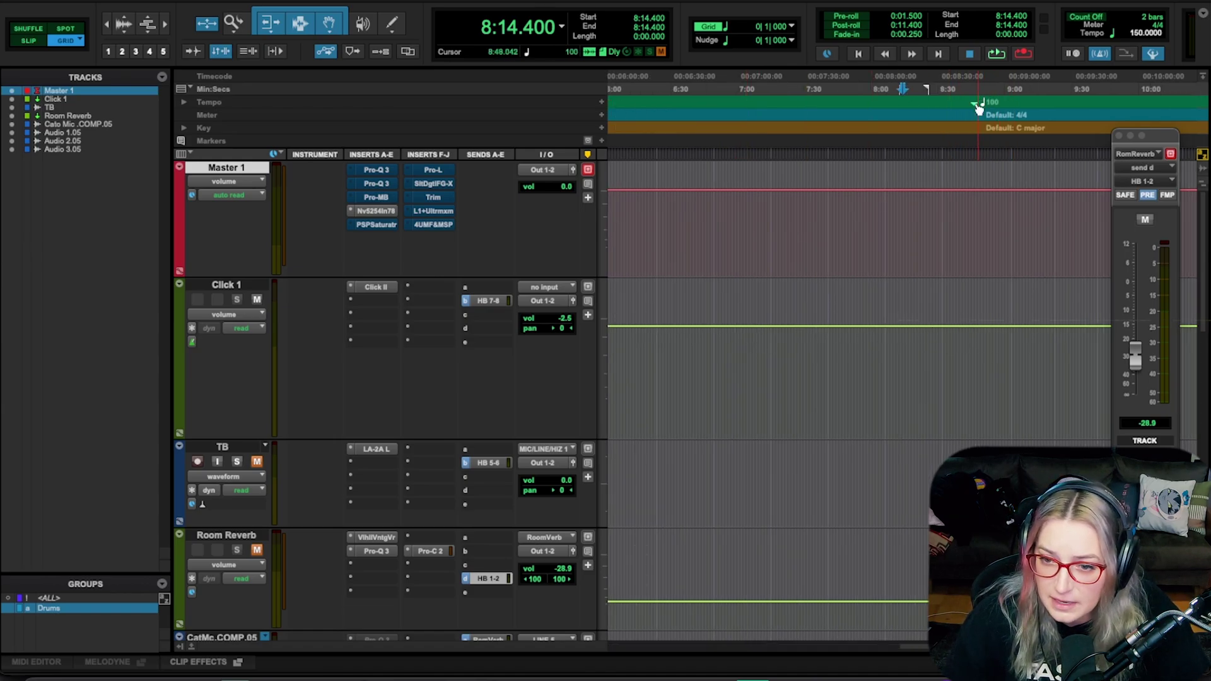
{"action": "left_click_drag", "start_coordinate": [980, 103], "coordinate": [943, 104]}
{"action": "key", "text": "super+bracketright"}
{"action": "key", "text": "super+bracketright"}
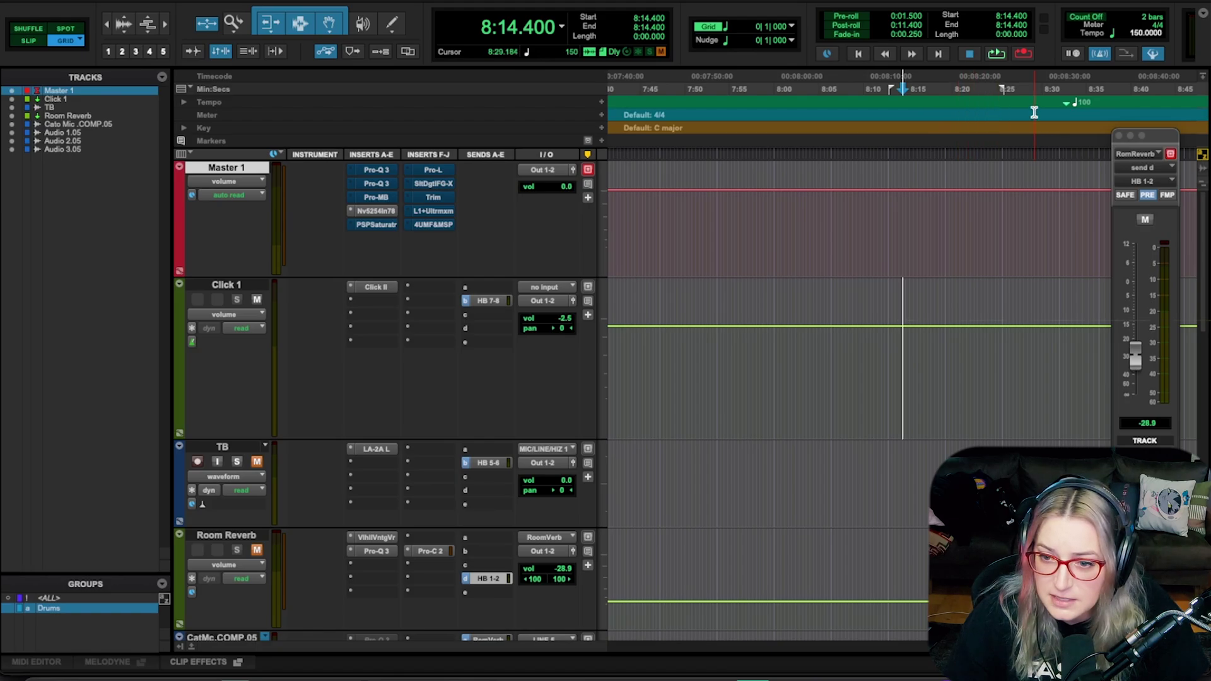
{"action": "left_click_drag", "start_coordinate": [1075, 104], "coordinate": [1007, 105]}
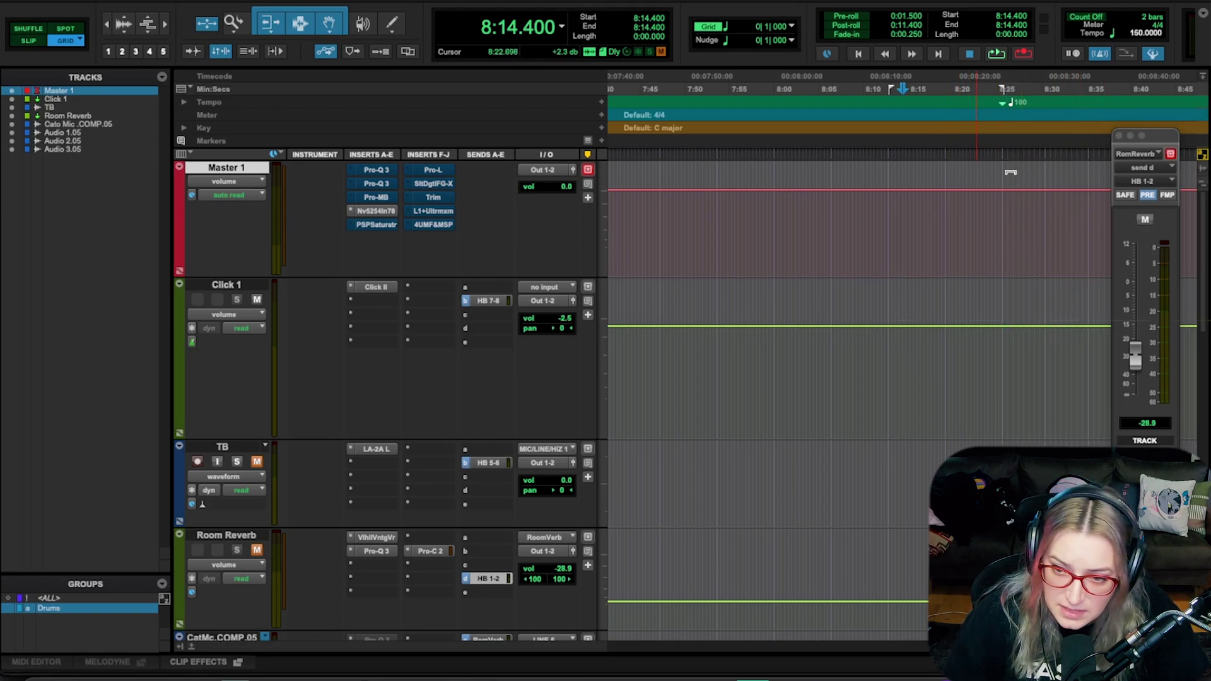
{"action": "key", "text": "super+bracketleft"}
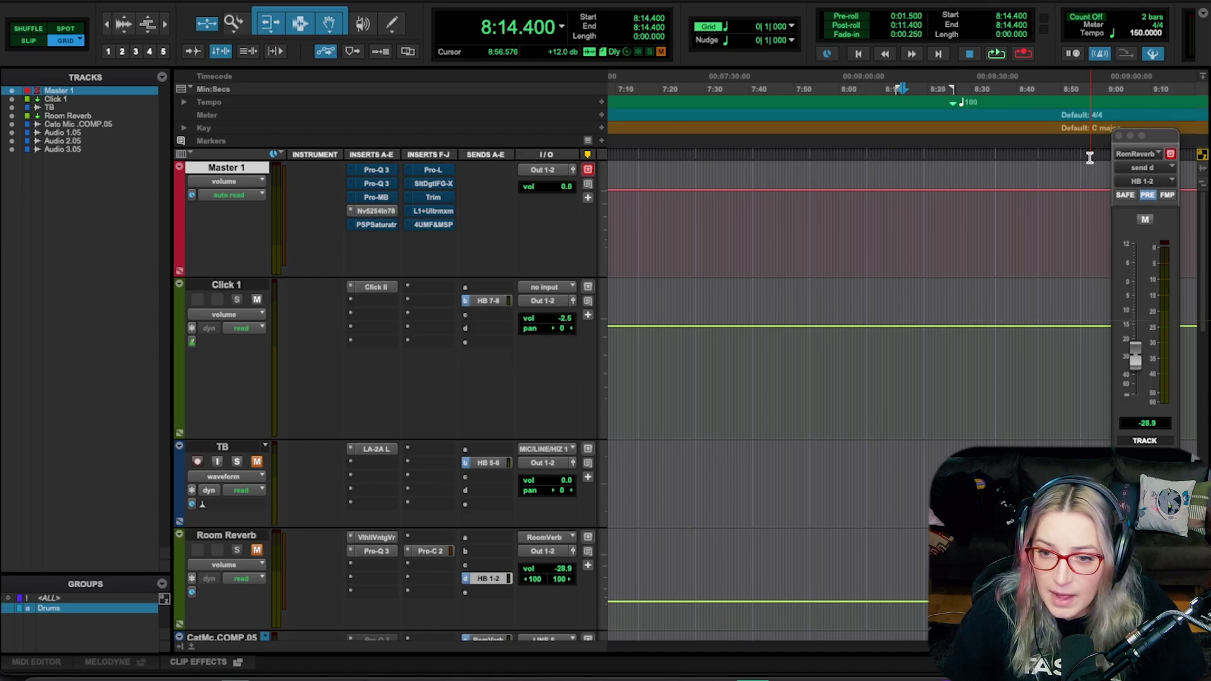
{"action": "key", "text": "super+bracketleft"}
{"action": "key", "text": "super+bracketleft"}
{"action": "key", "text": "super+bracketleft"}
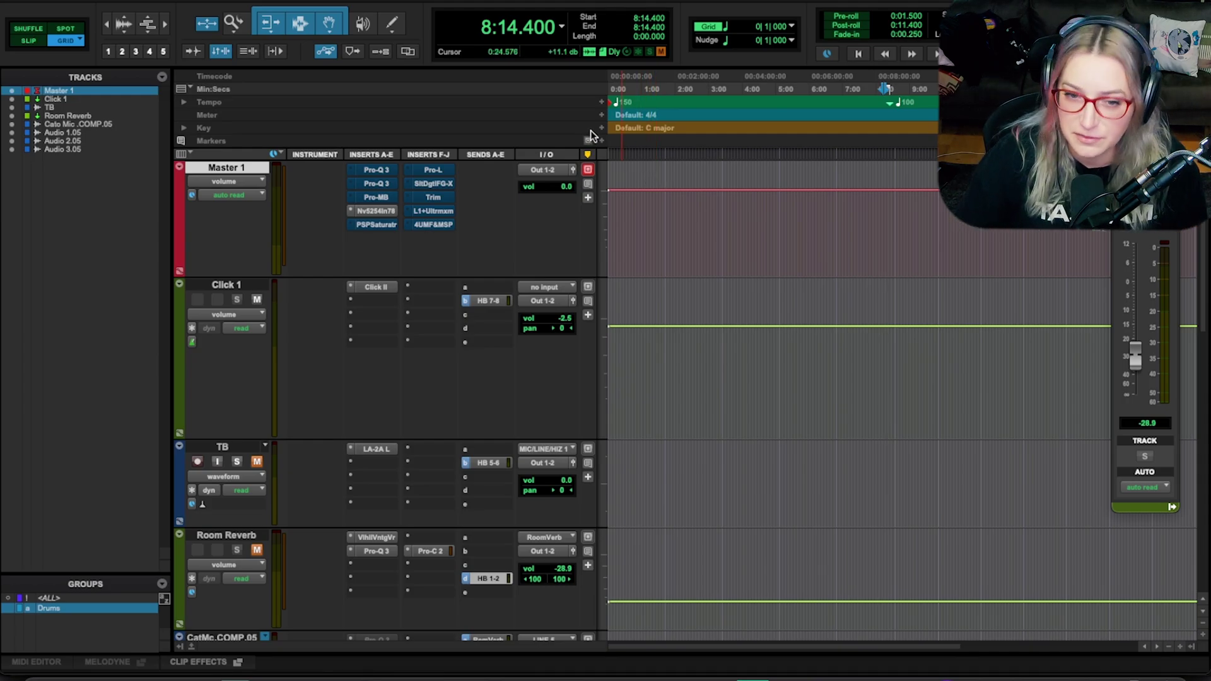
{"action": "double_click", "coordinate": [612, 105]}
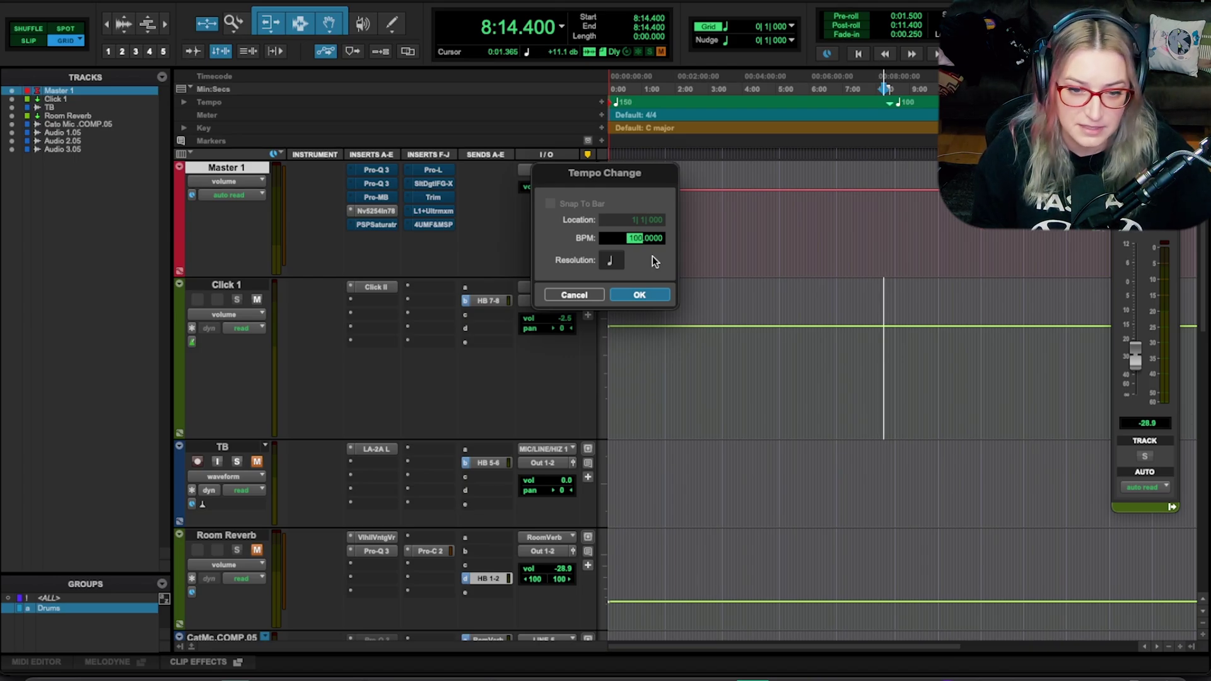
Step: Try several BPM values for the opening tempo, then settle on 112 and confirm
{"action": "type", "text": "103"}
{"action": "type", "text": "108"}
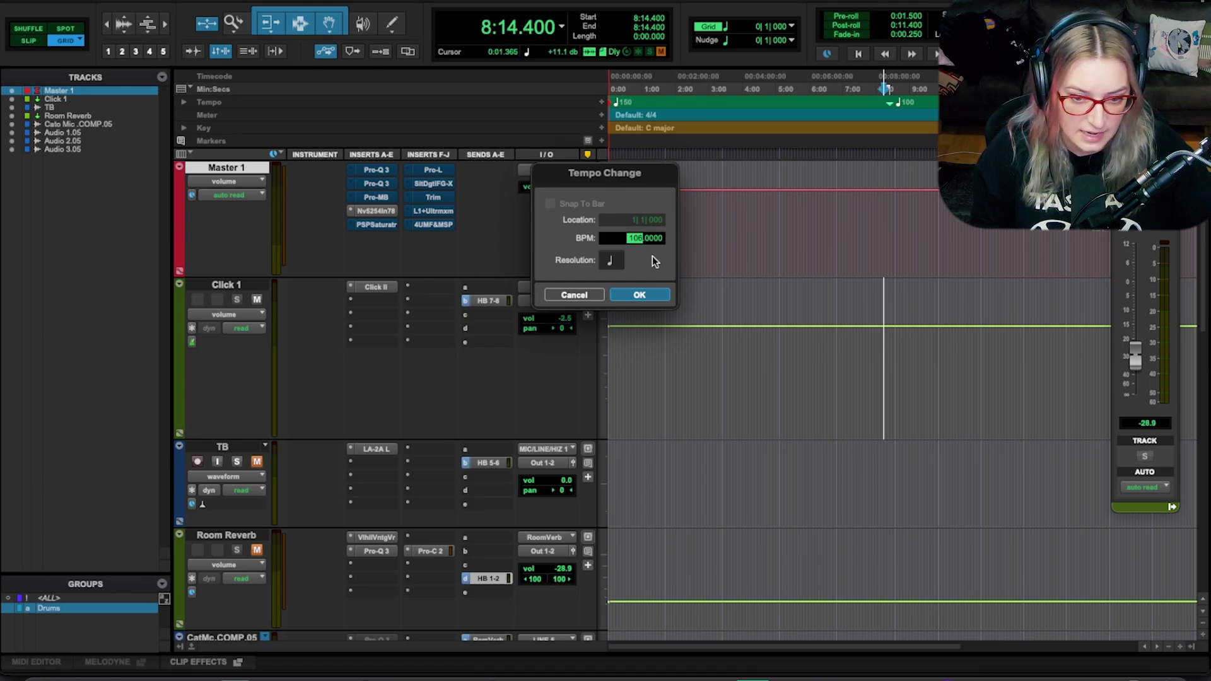
{"action": "key", "text": "Up"}
{"action": "key", "text": "Up"}
{"action": "key", "text": "Up"}
{"action": "key", "text": "Up"}
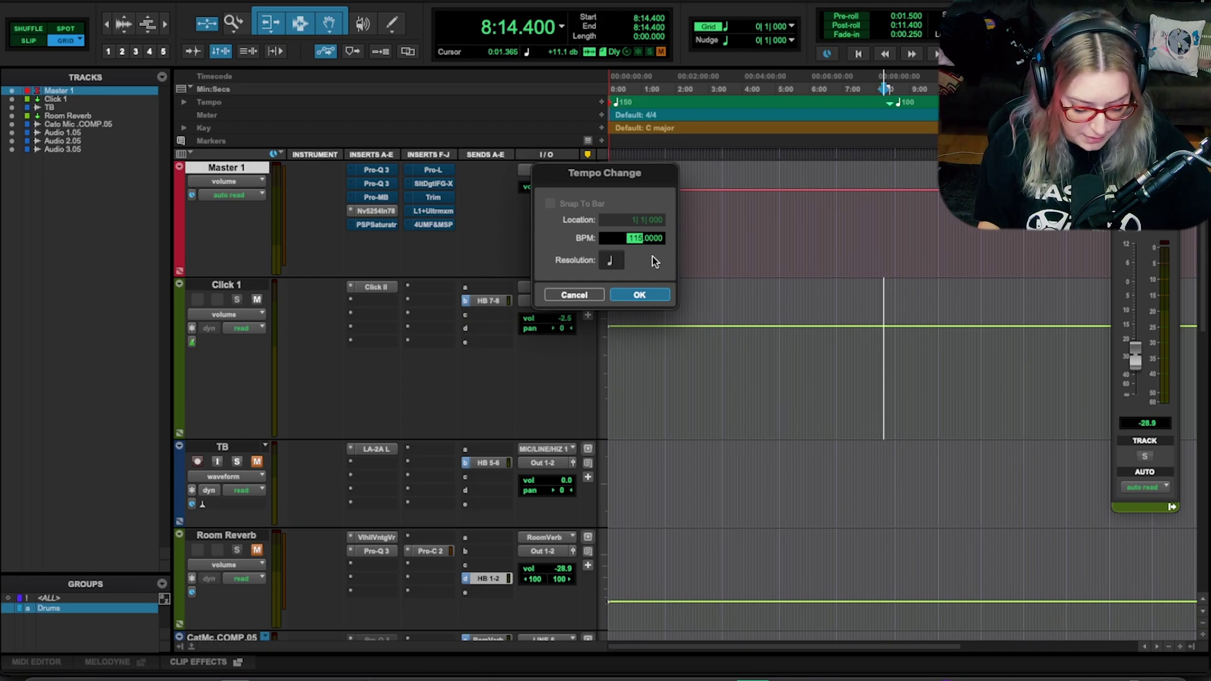
{"action": "type", "text": "113"}
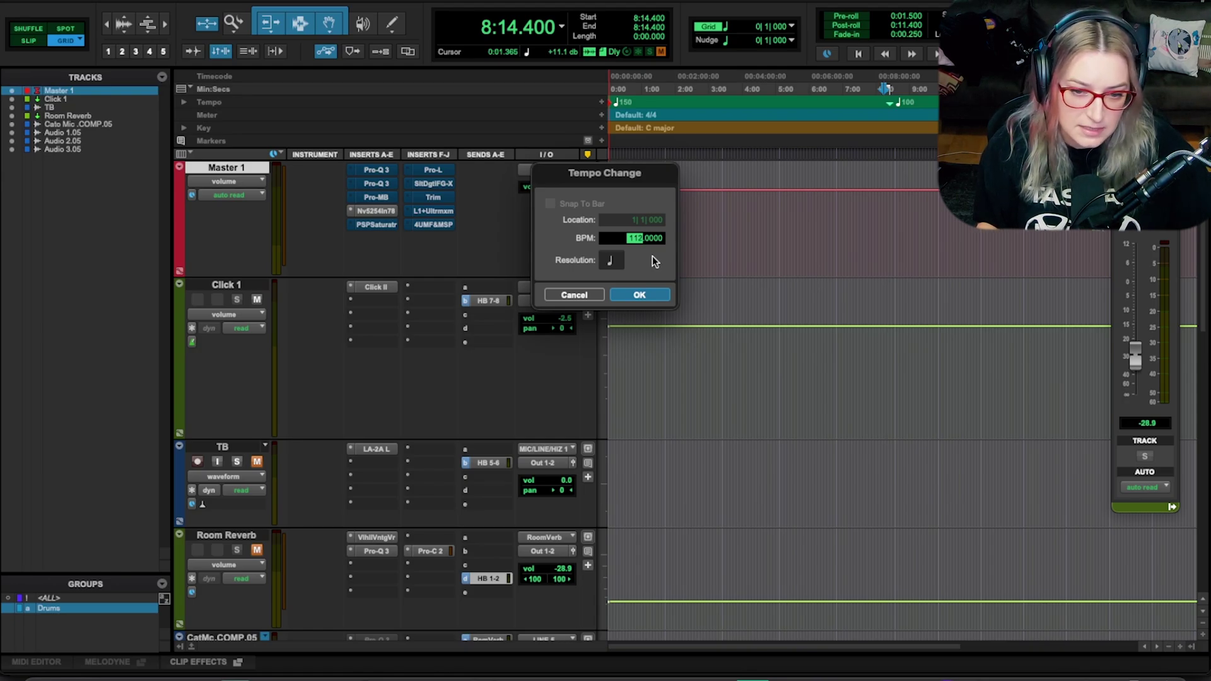
{"action": "type", "text": "111"}
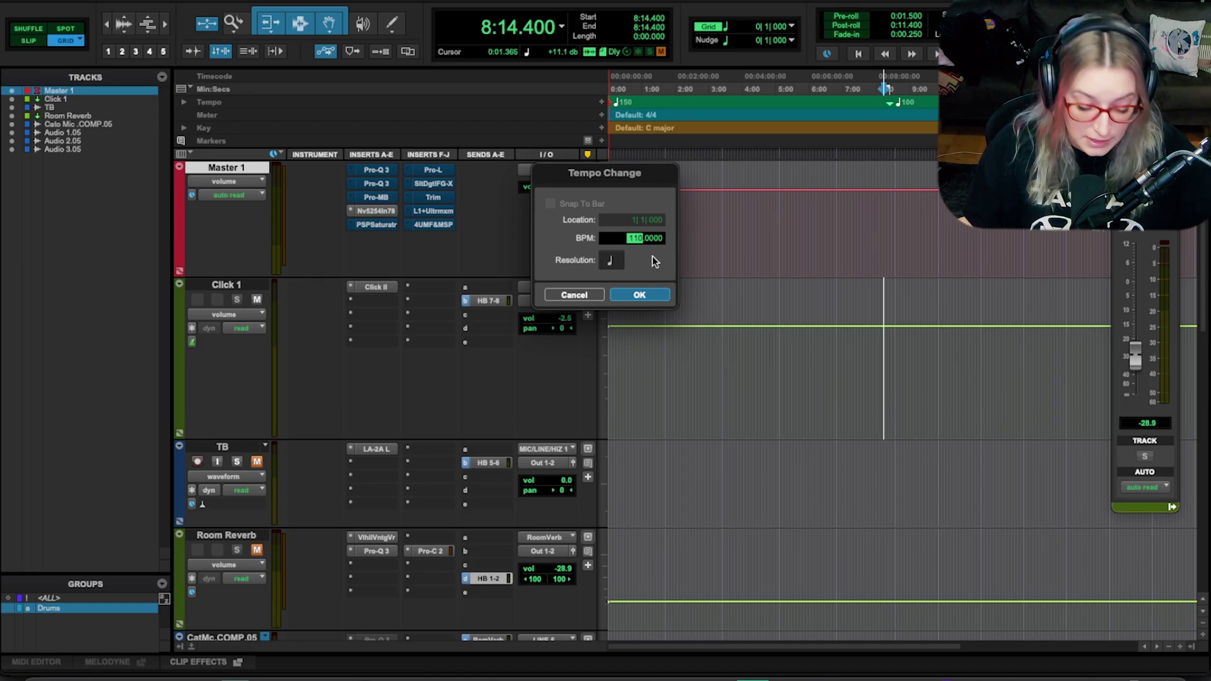
{"action": "type", "text": "106"}
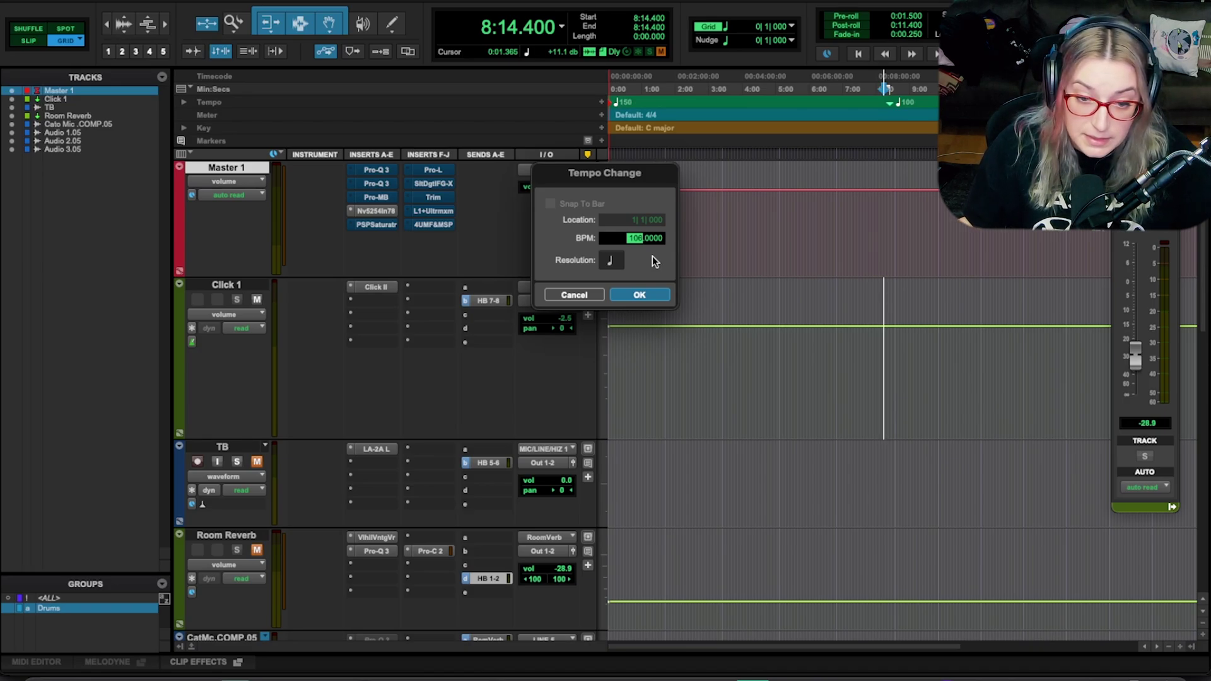
{"action": "type", "text": "110"}
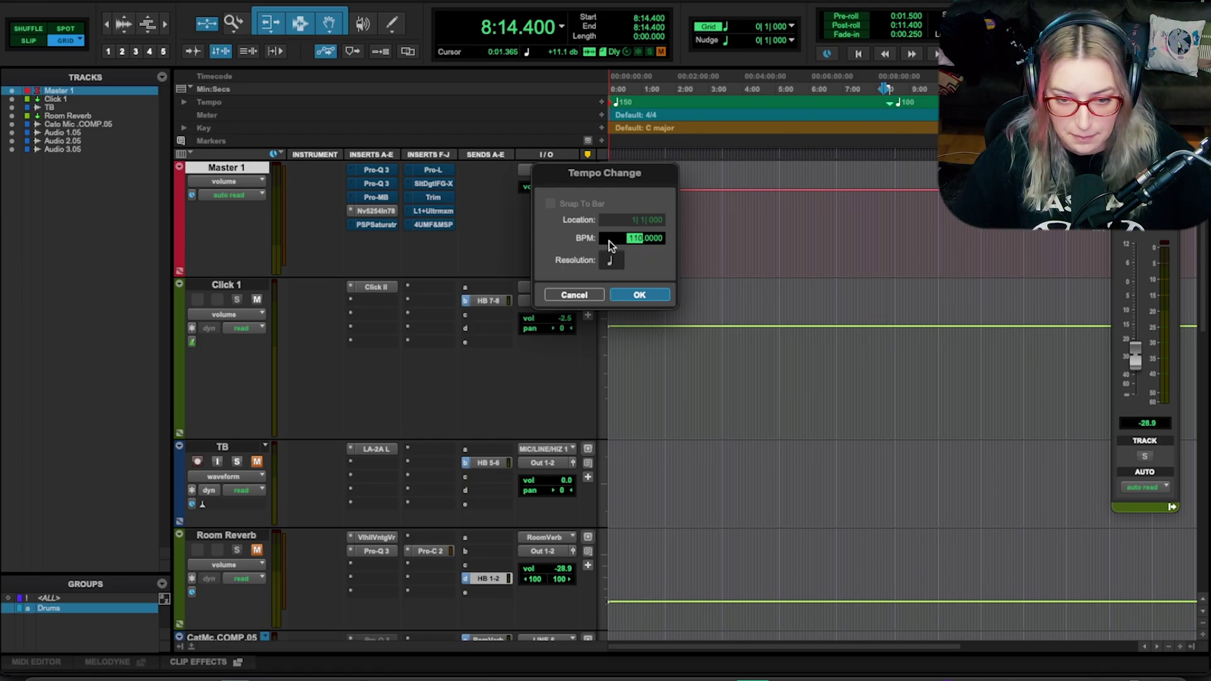
{"action": "left_click", "coordinate": [637, 291]}
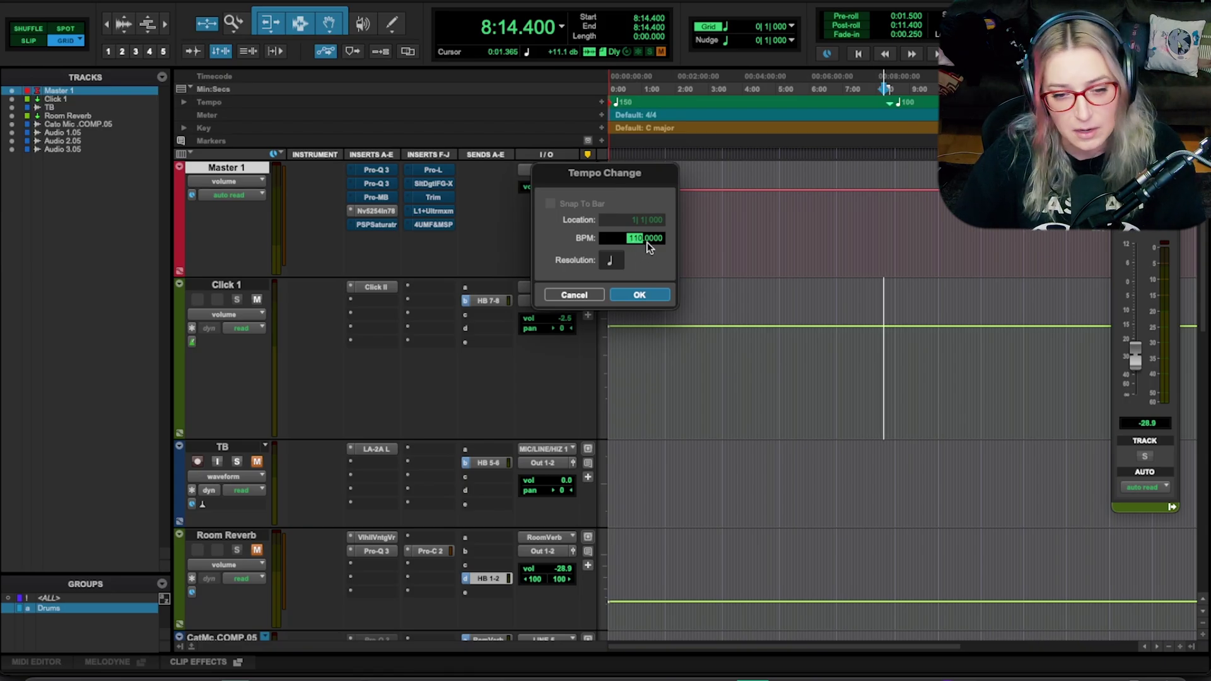
{"action": "type", "text": "112"}
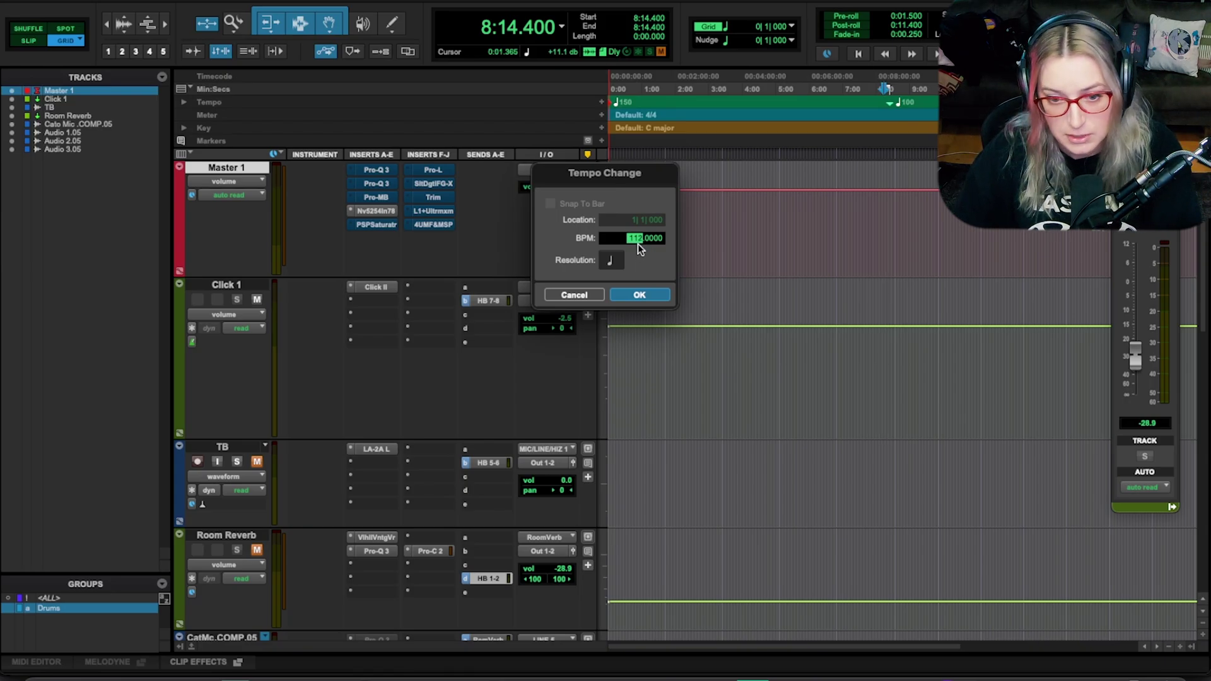
{"action": "left_click", "coordinate": [652, 298]}
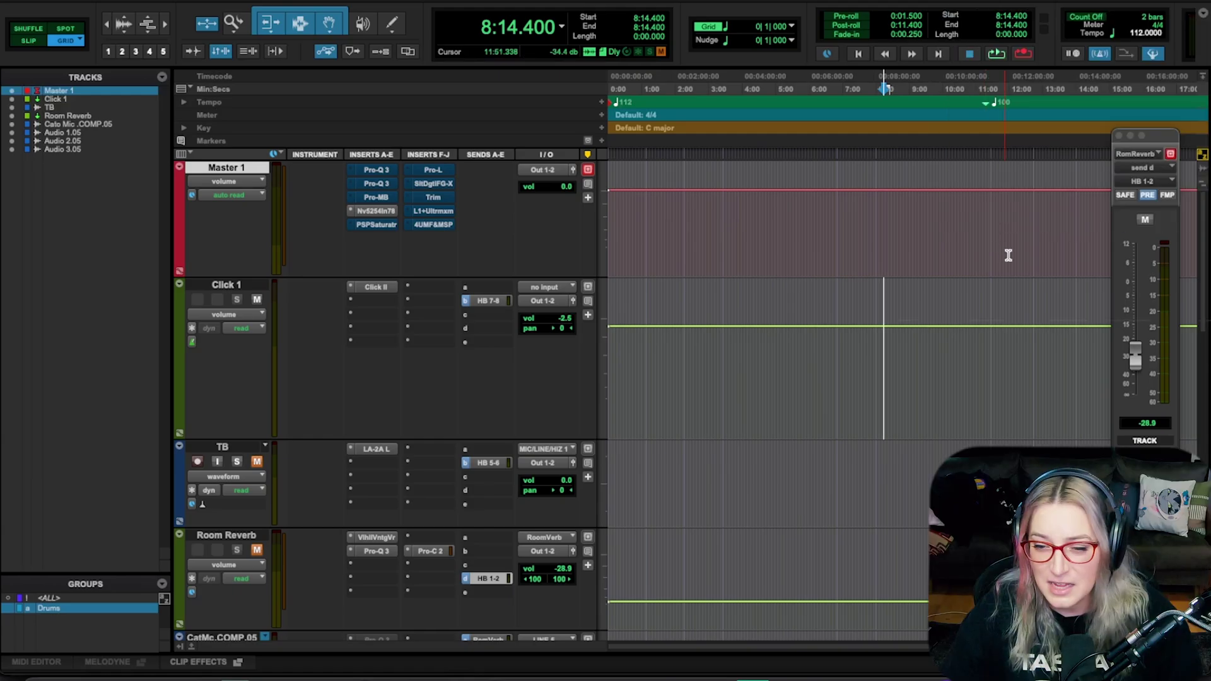
Step: Add a 100 BPM tempo change at 11:12.857
{"action": "left_click", "coordinate": [987, 357]}
{"action": "key", "text": "super+bracketright"}
{"action": "key", "text": "super+bracketright"}
{"action": "key", "text": "super+bracketright"}
{"action": "key", "text": "super+bracketright"}
{"action": "key", "text": "super+bracketright"}
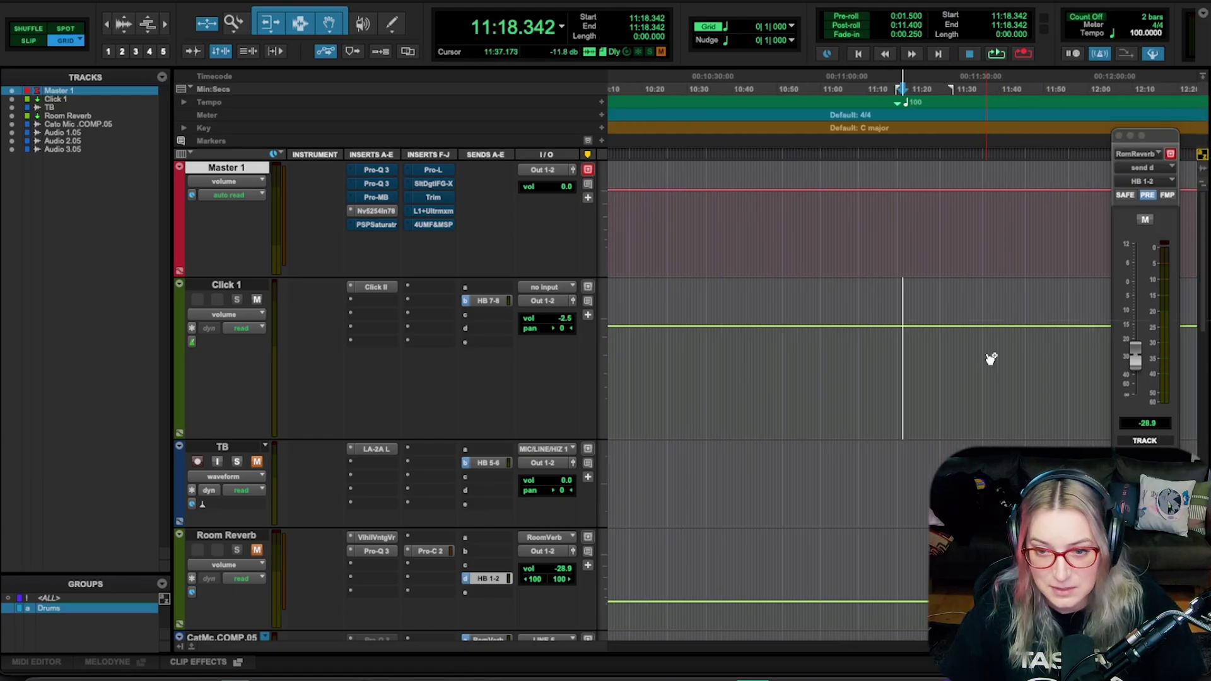
{"action": "left_click", "coordinate": [802, 346]}
{"action": "key", "text": "super+bracketleft"}
{"action": "key", "text": "super+bracketleft"}
{"action": "key", "text": "super+bracketleft"}
{"action": "key", "text": "super+bracketleft"}
{"action": "key", "text": "super+bracketleft"}
{"action": "key", "text": "super+bracketleft"}
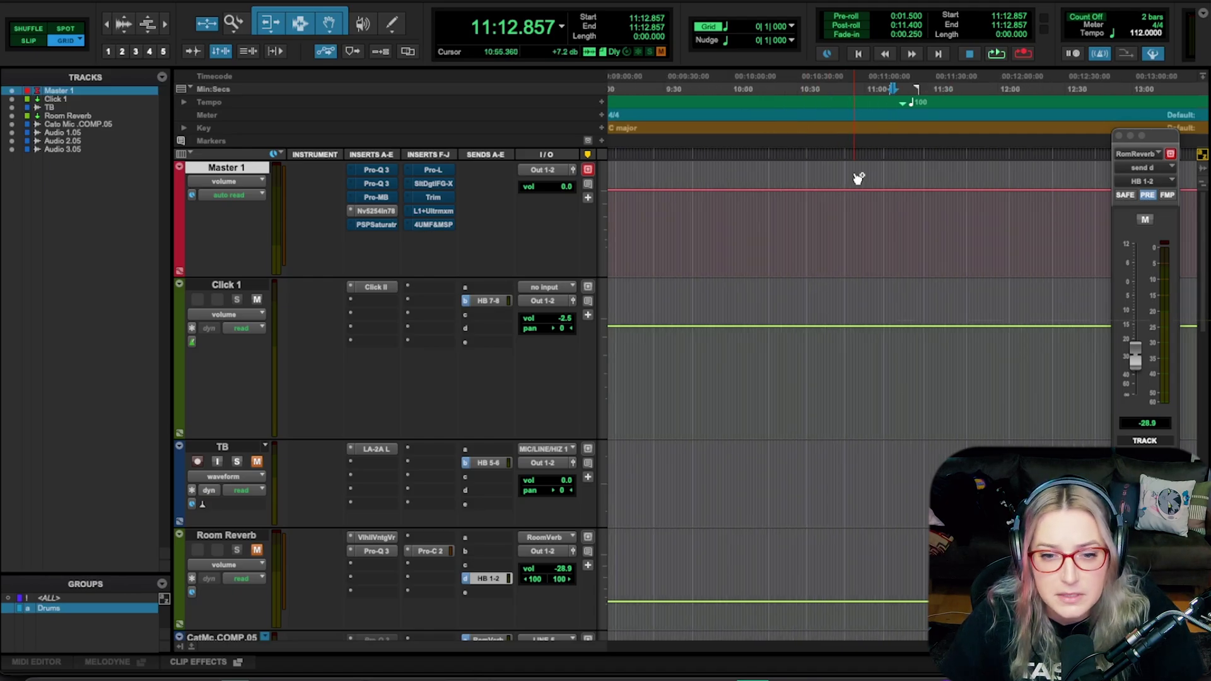
{"action": "key", "text": "super+bracketright"}
{"action": "key", "text": "super+bracketright"}
{"action": "key", "text": "super+bracketright"}
{"action": "key", "text": "super+bracketright"}
{"action": "key", "text": "super+bracketright"}
{"action": "key", "text": "super+bracketright"}
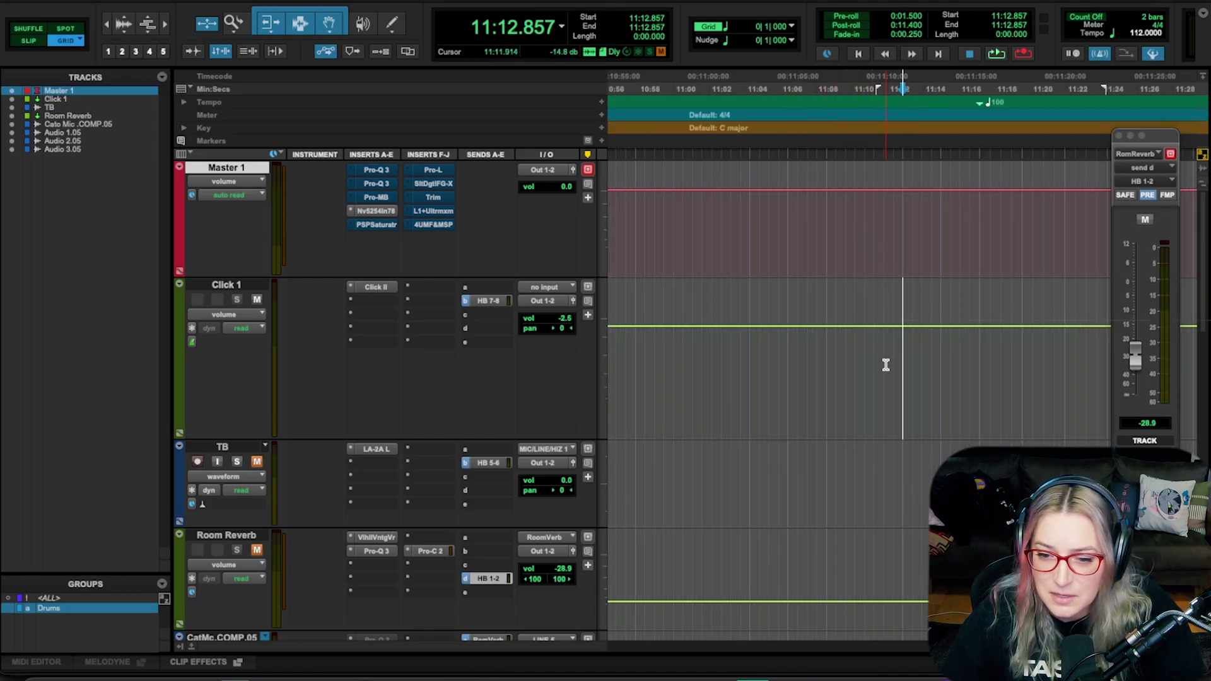
{"action": "left_click", "coordinate": [601, 103]}
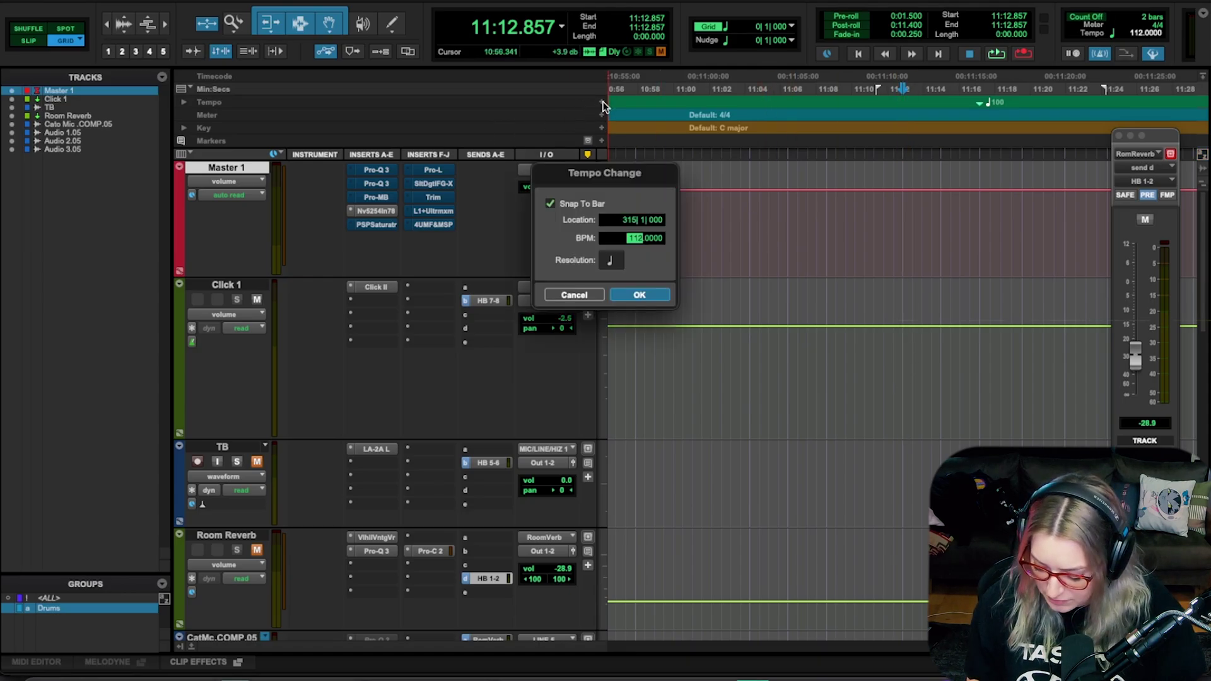
{"action": "type", "text": "100"}
{"action": "key", "text": "Return"}
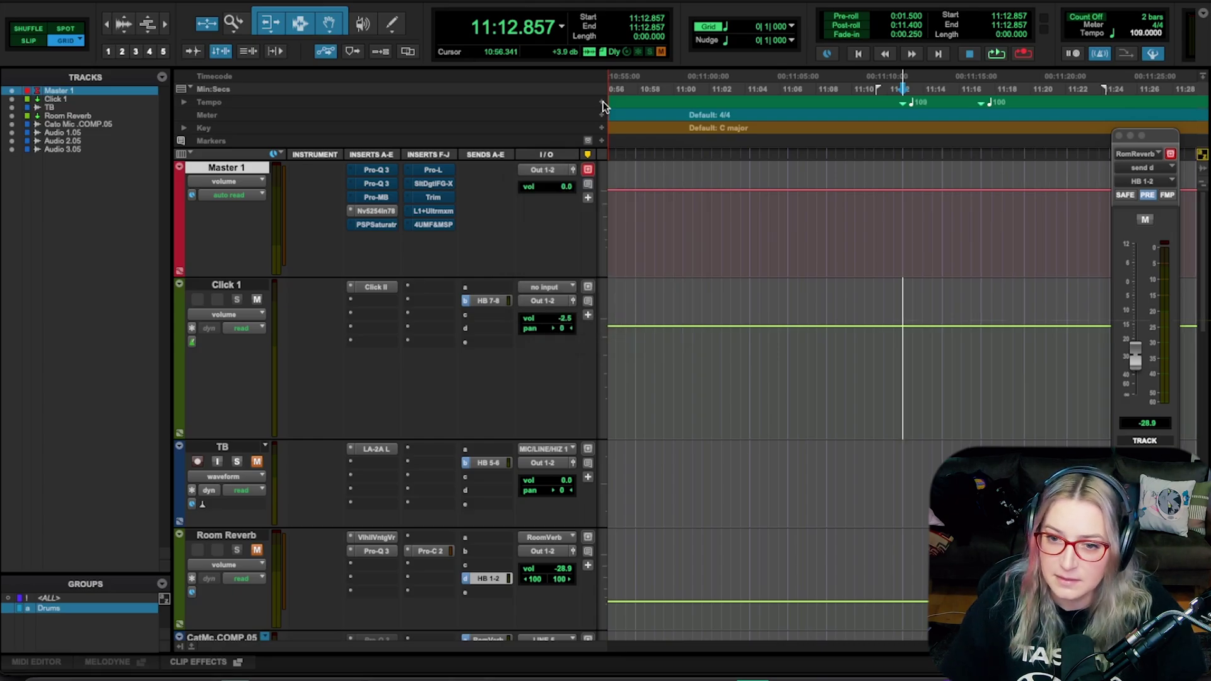
Step: Add a 107 BPM tempo change at 11:15.058
{"action": "left_click", "coordinate": [942, 378]}
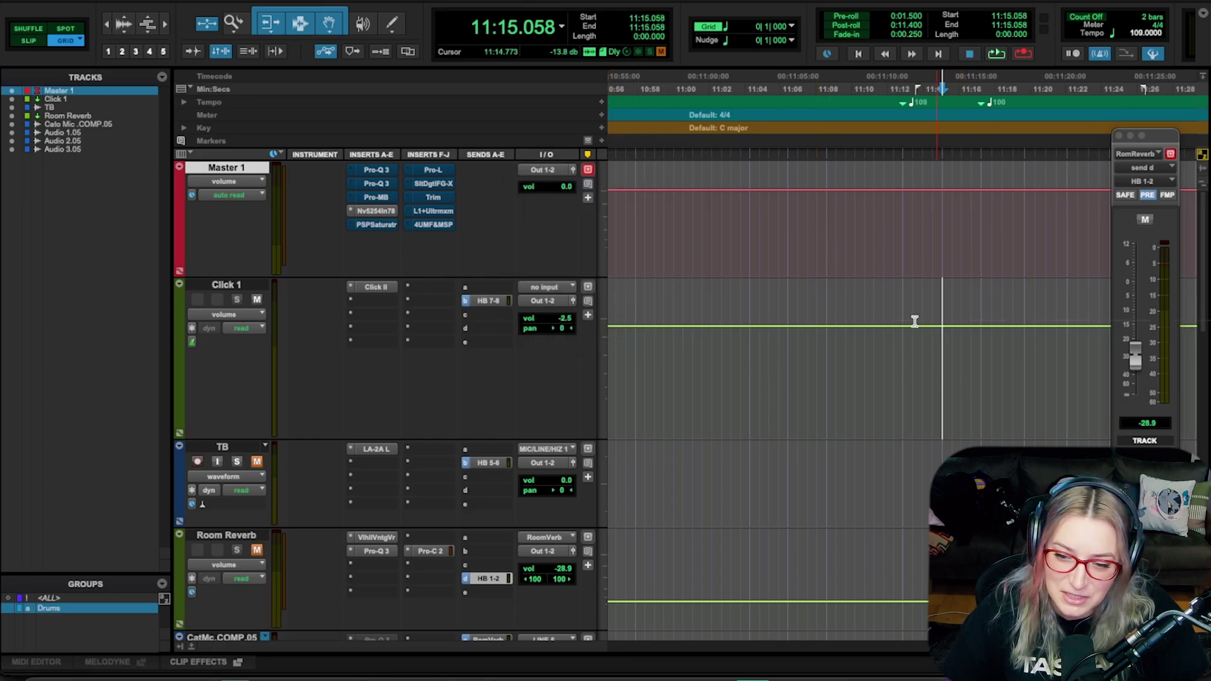
{"action": "left_click", "coordinate": [600, 103]}
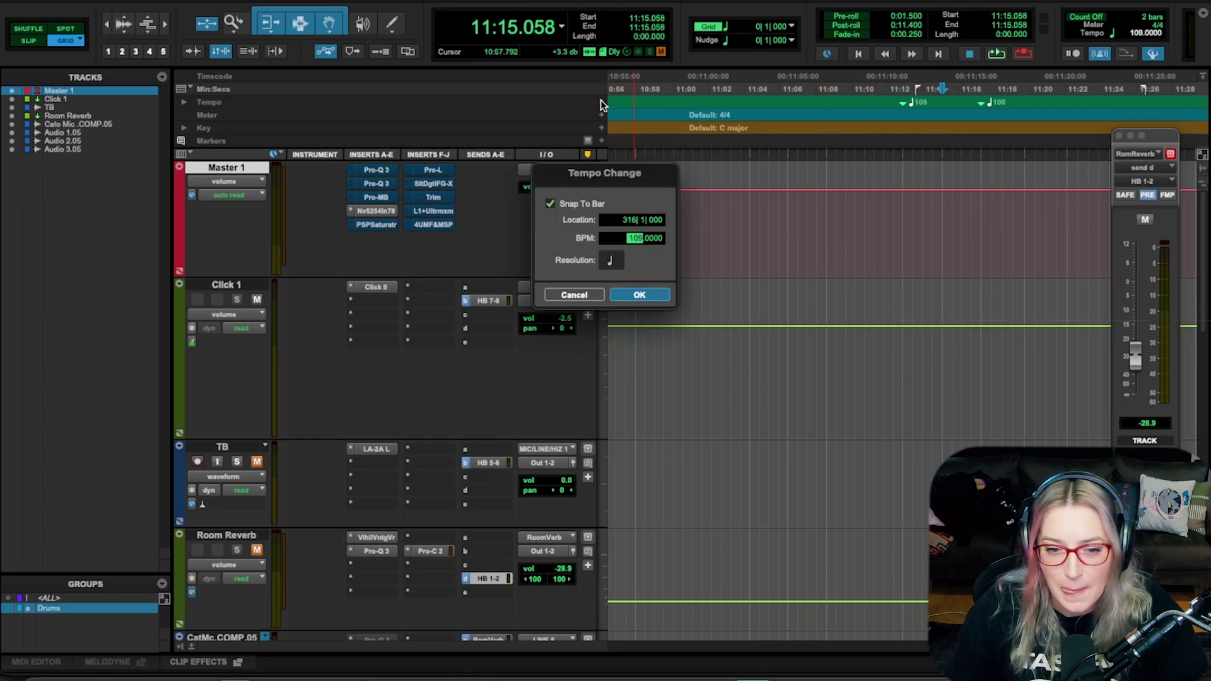
{"action": "type", "text": "107"}
{"action": "key", "text": "Tab"}
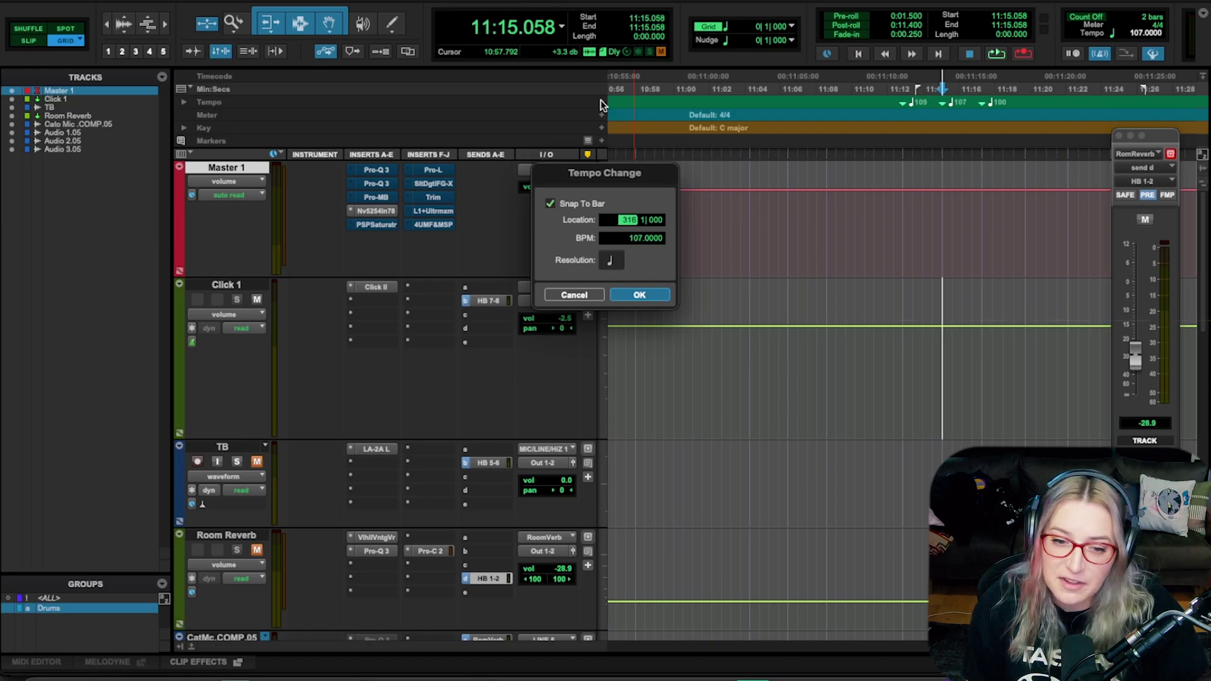
{"action": "key", "text": "Return"}
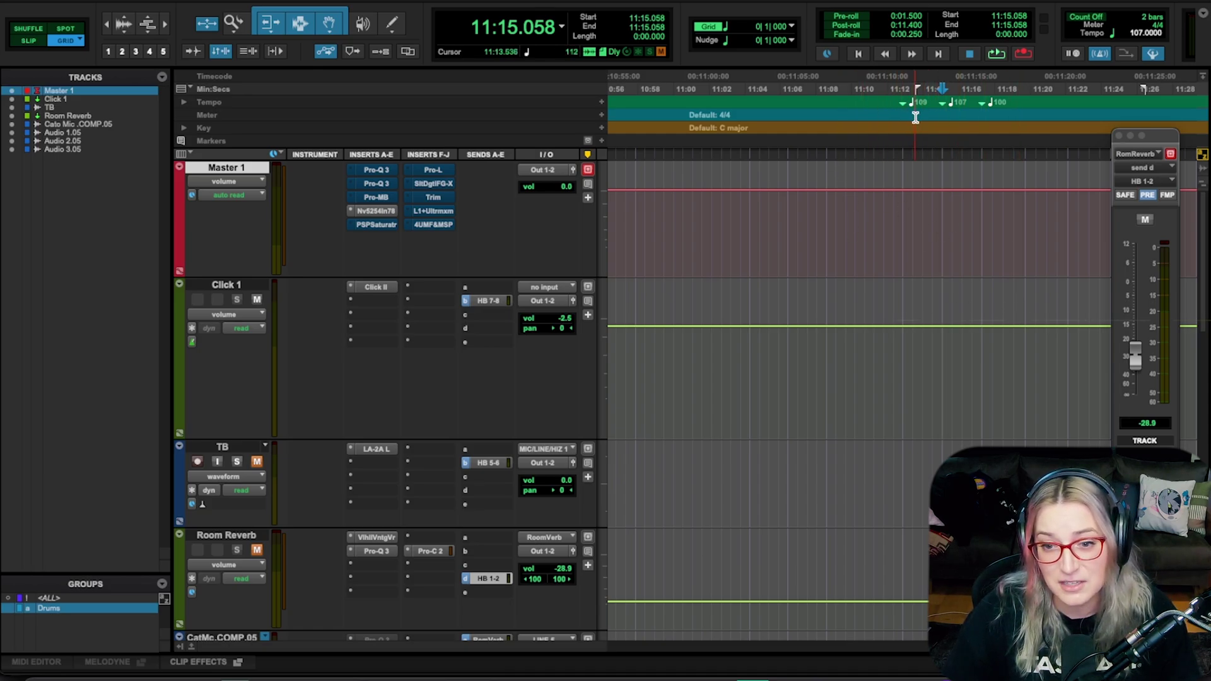
Step: Set playback start at 11:09.107 and play through the stepped tempo changes
{"action": "left_click", "coordinate": [833, 351]}
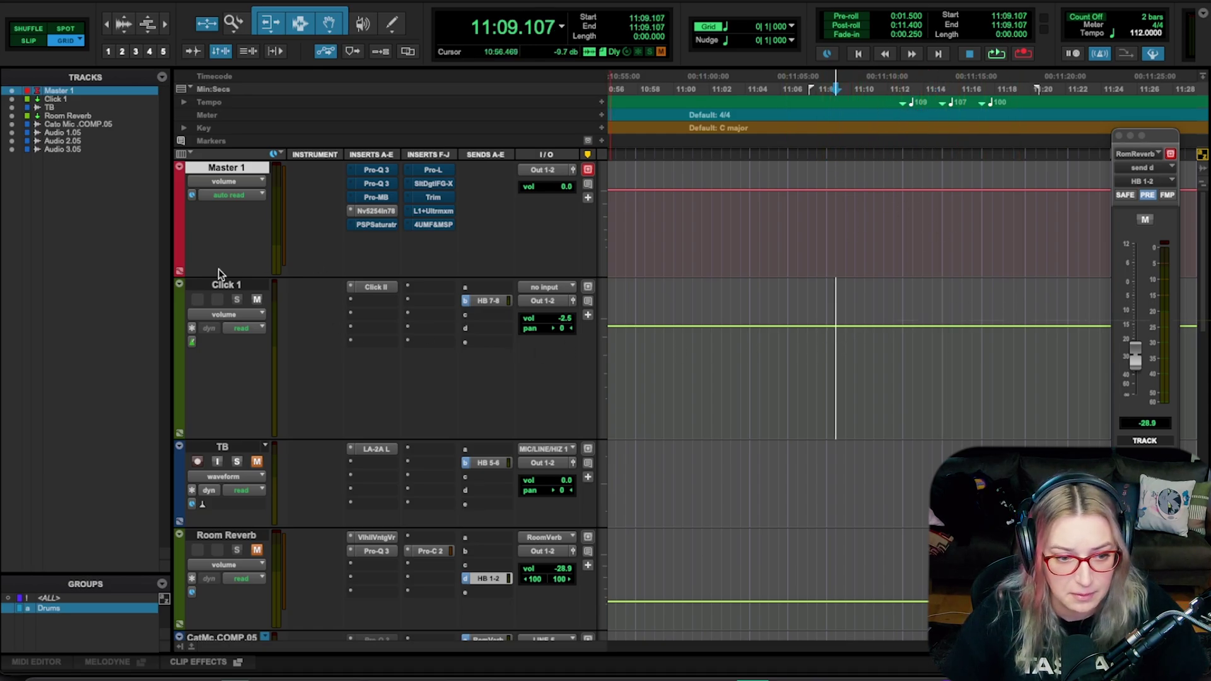
{"action": "key", "text": "r"}
{"action": "key", "text": "r"}
{"action": "key", "text": "r"}
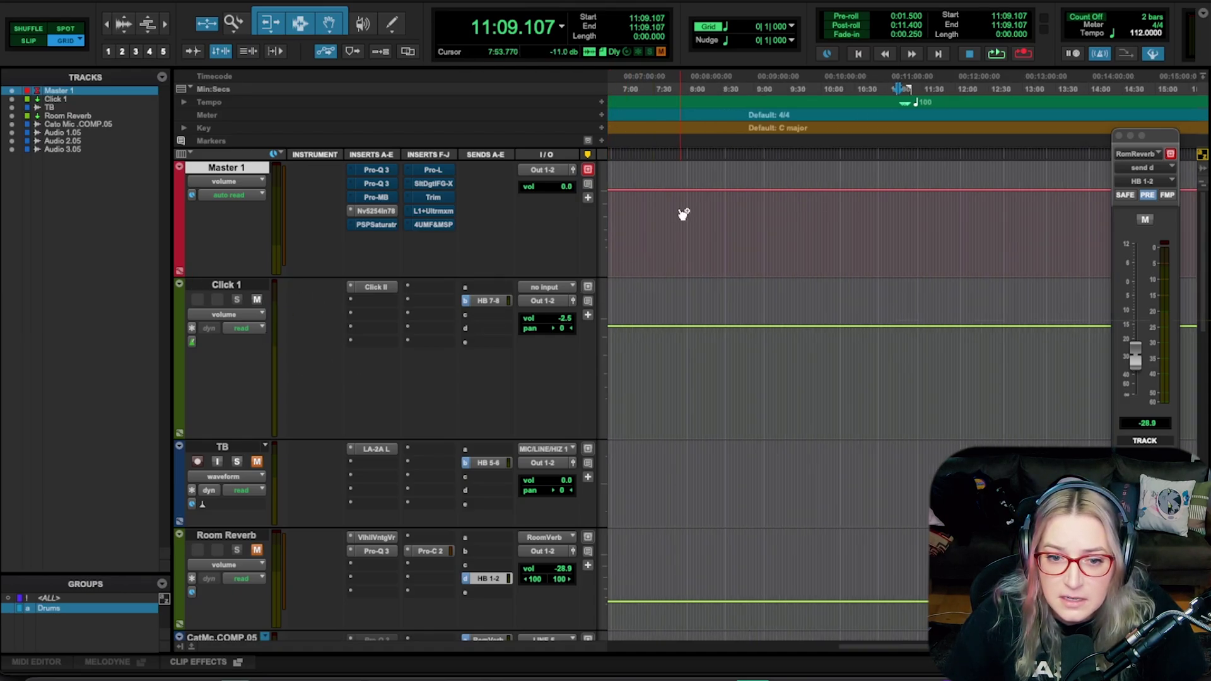
{"action": "key", "text": "r"}
{"action": "key", "text": "r"}
{"action": "key", "text": "r"}
{"action": "key", "text": "t"}
{"action": "key", "text": "t"}
{"action": "key", "text": "t"}
{"action": "key", "text": "t"}
{"action": "key", "text": "t"}
{"action": "key", "text": "t"}
{"action": "key", "text": "t"}
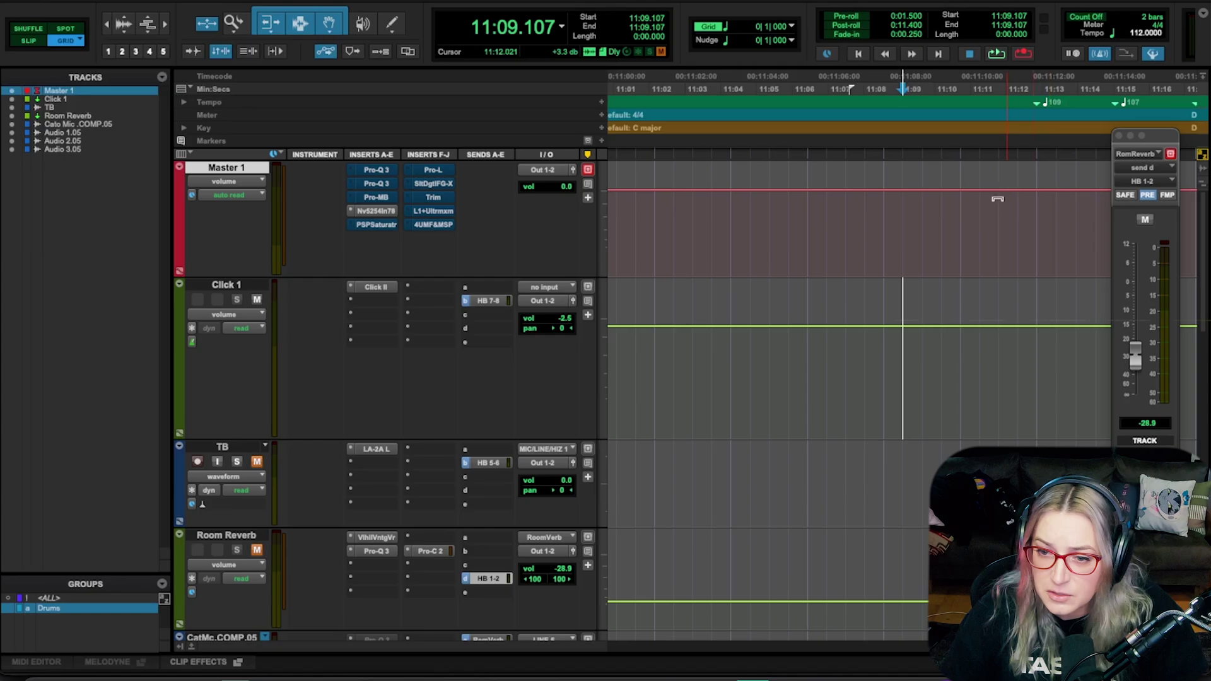
{"action": "scroll", "coordinate": [996, 200], "scroll_direction": "right", "scroll_amount": 2}
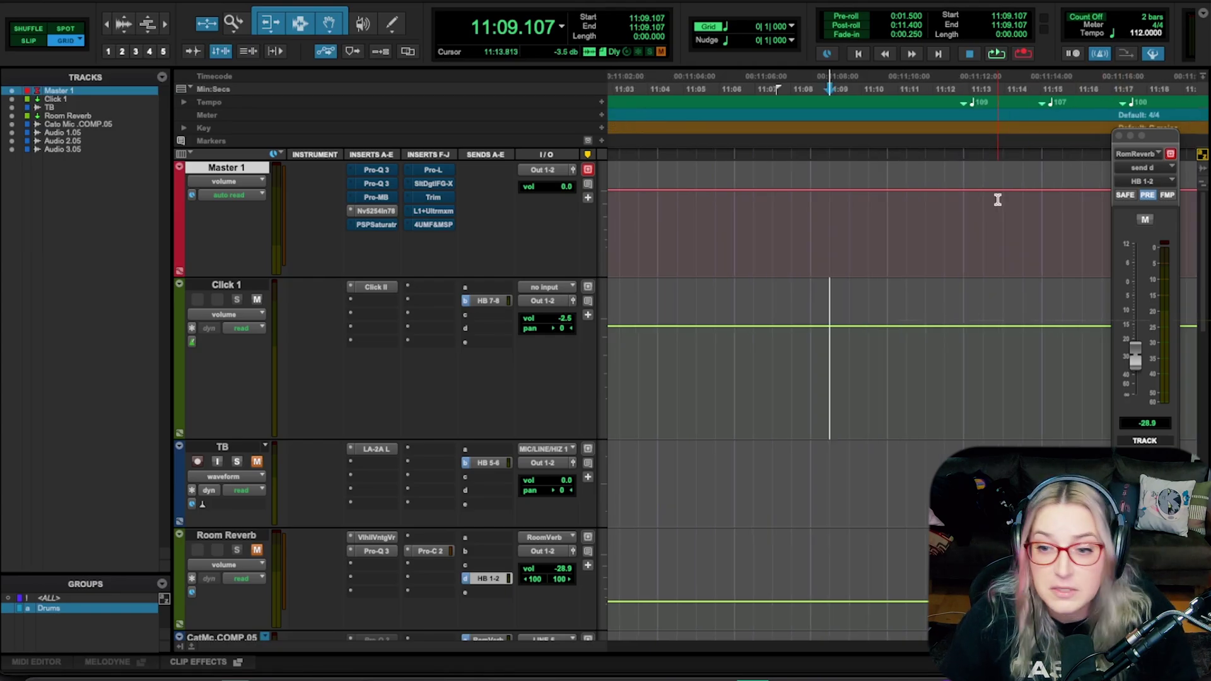
{"action": "scroll", "coordinate": [997, 199], "scroll_direction": "right", "scroll_amount": 2}
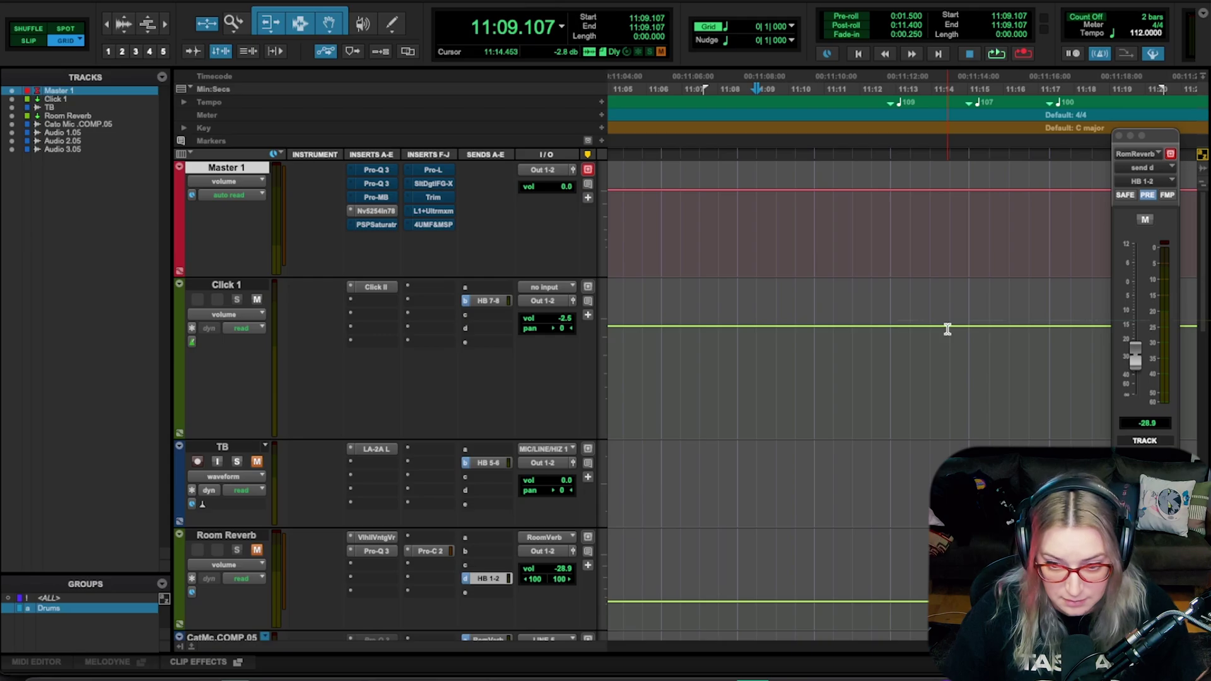
{"action": "key", "text": "space"}
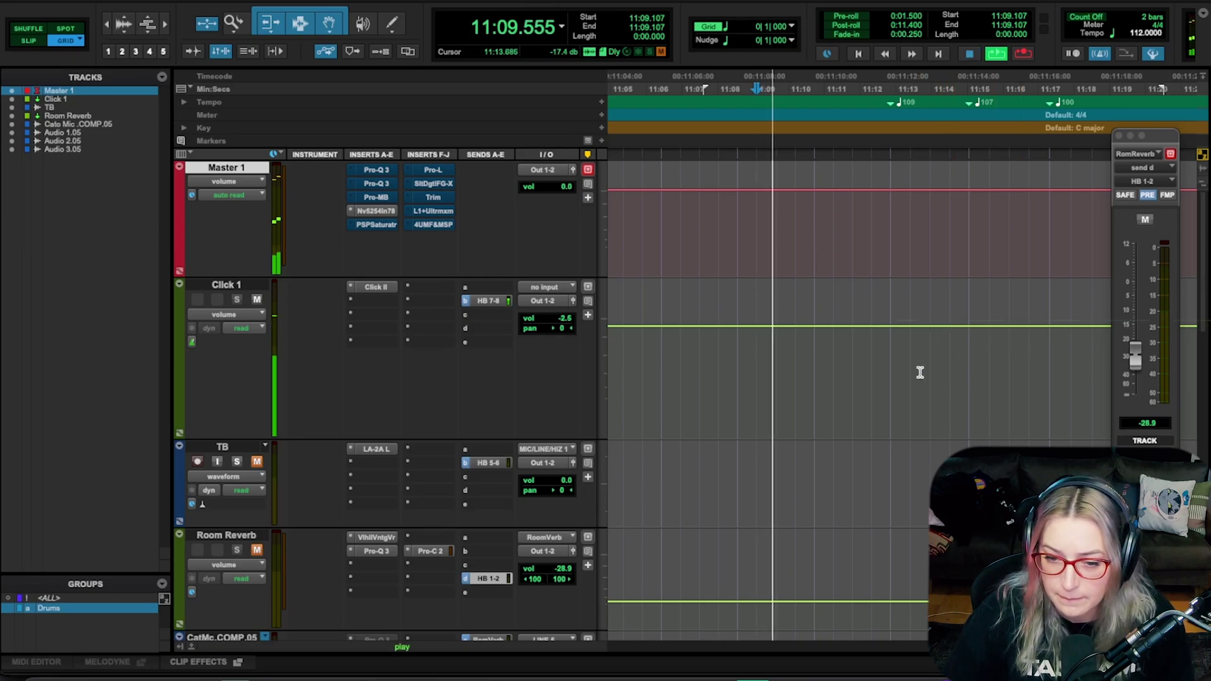
Step: Close the RomReverb send window, stop playback, and toggle the Conductor tempo map off and on
{"action": "scroll", "coordinate": [922, 372], "scroll_direction": "right", "scroll_amount": 3}
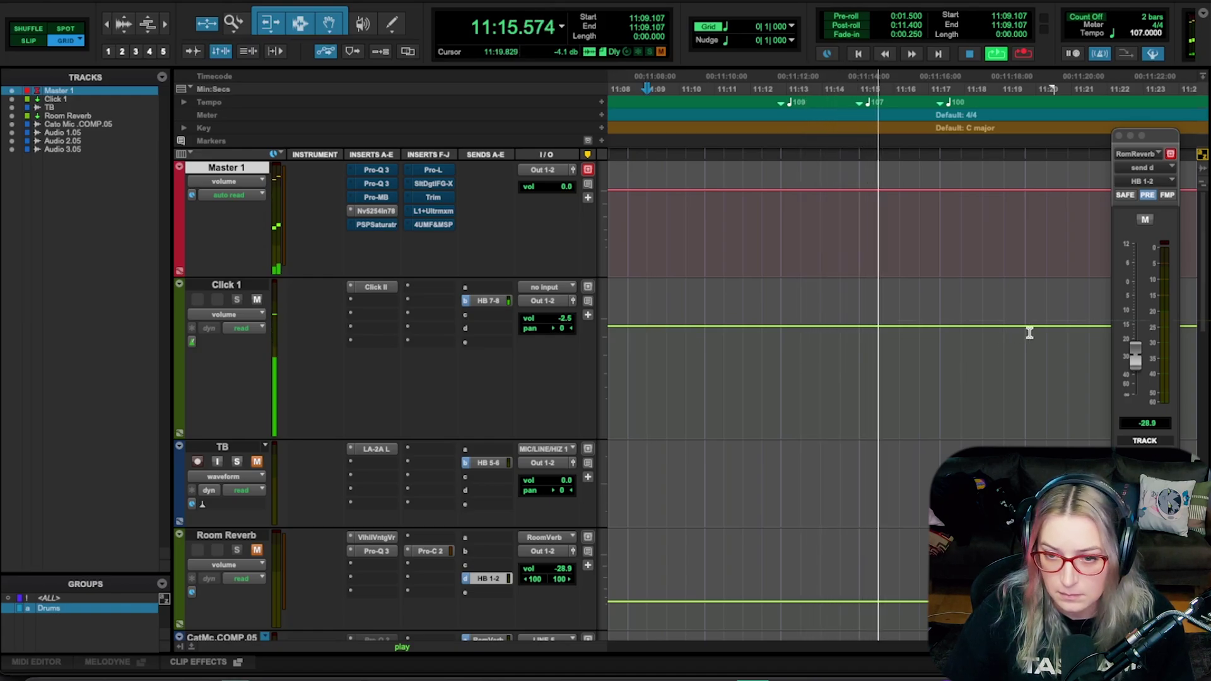
{"action": "left_click", "coordinate": [1119, 135]}
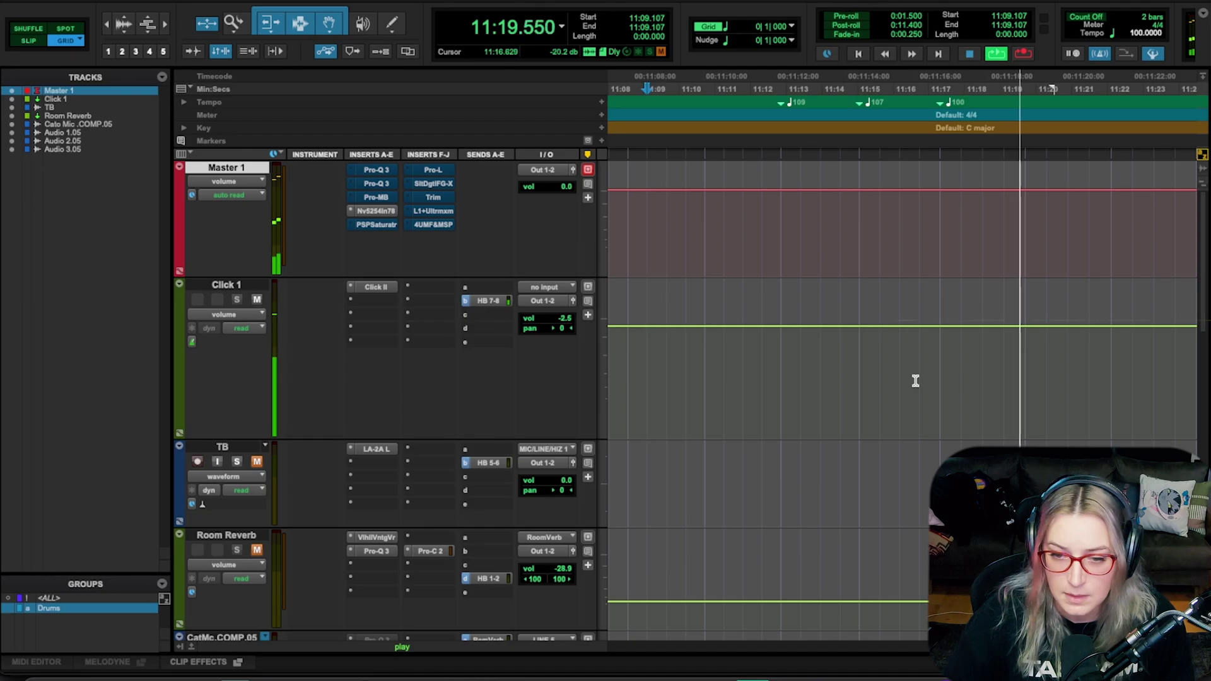
{"action": "key", "text": "space"}
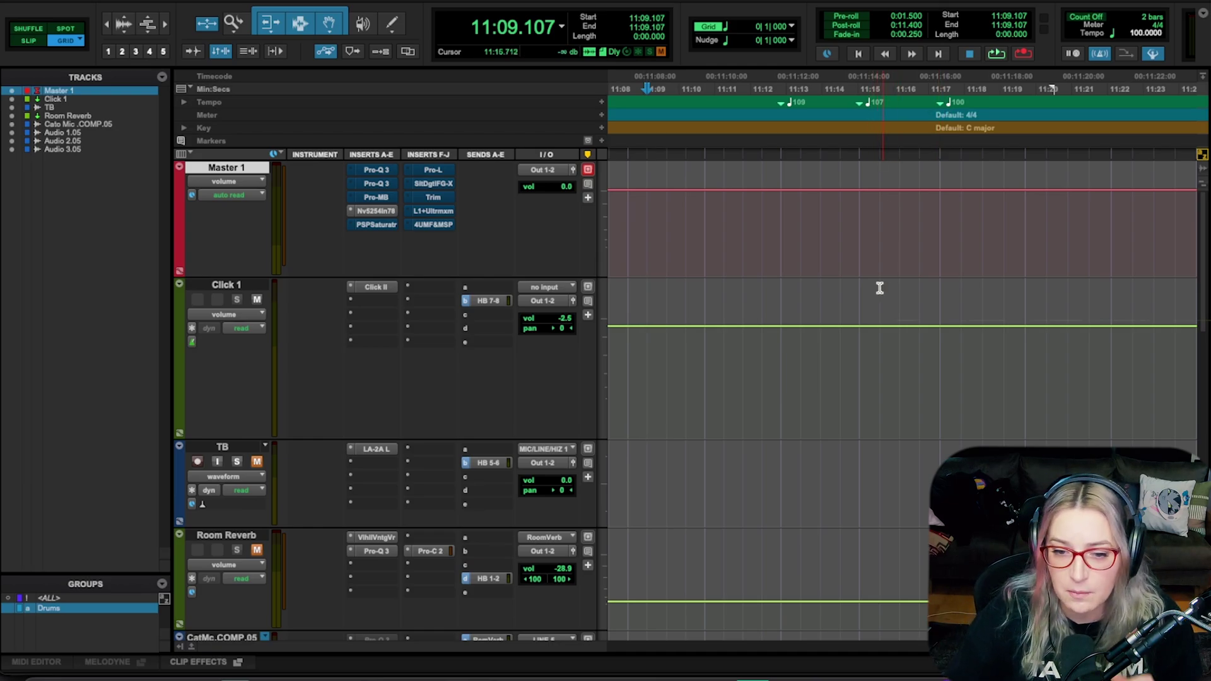
{"action": "left_click", "coordinate": [1154, 56]}
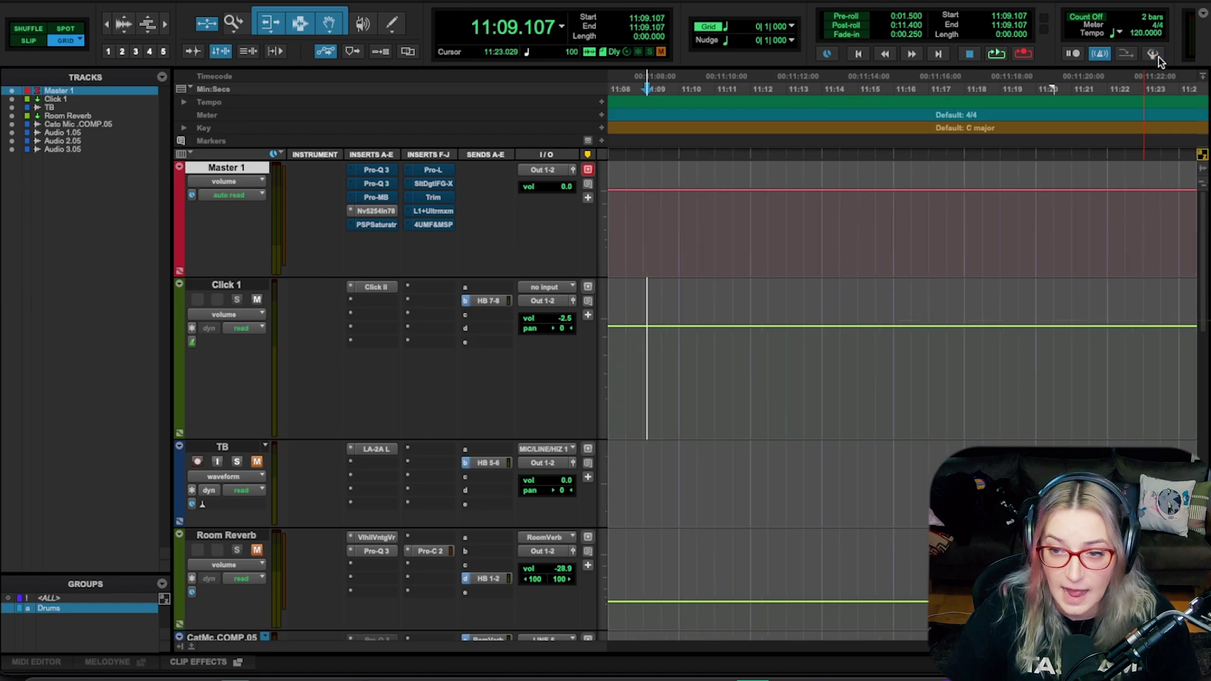
{"action": "left_click", "coordinate": [1154, 54]}
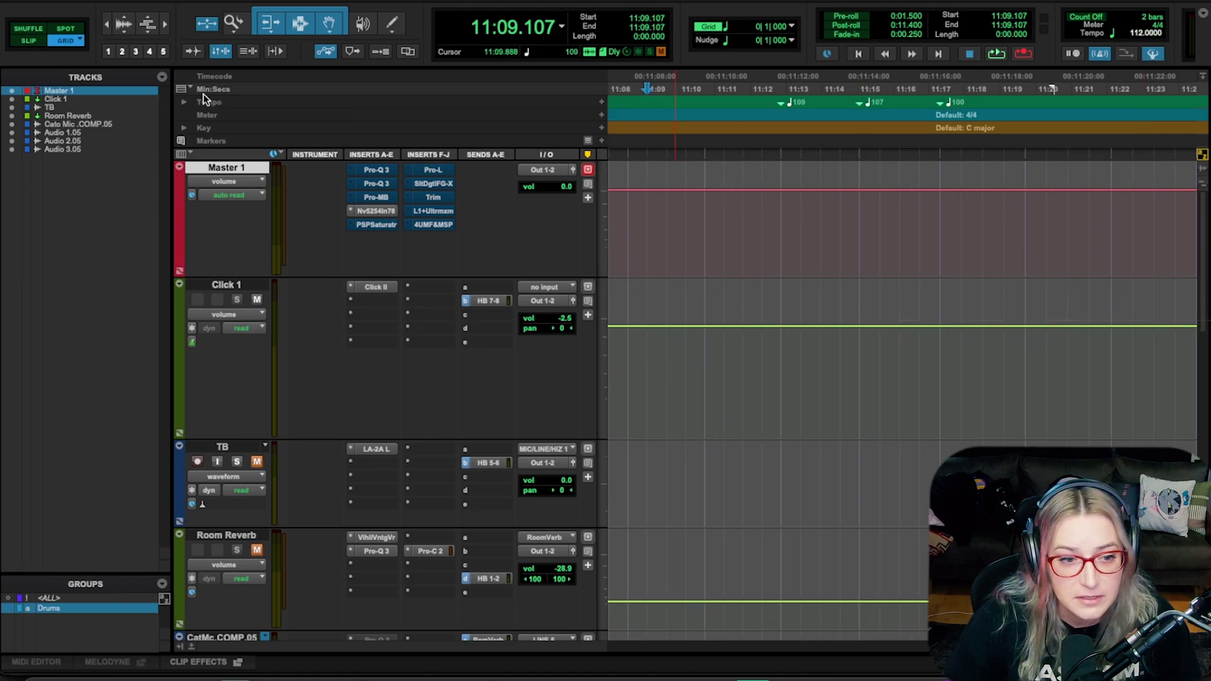
Step: Expand the Tempo ruler to reveal its tempo graph and readjust the zoom
{"action": "left_click", "coordinate": [184, 102]}
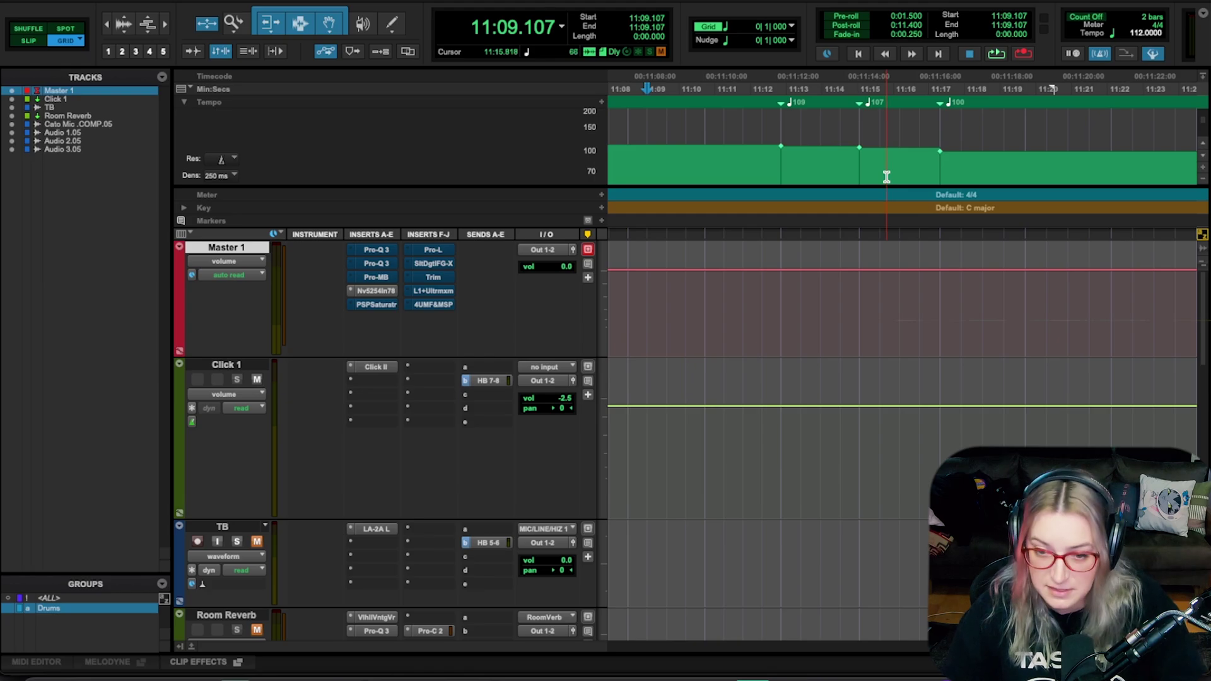
{"action": "key", "text": "t"}
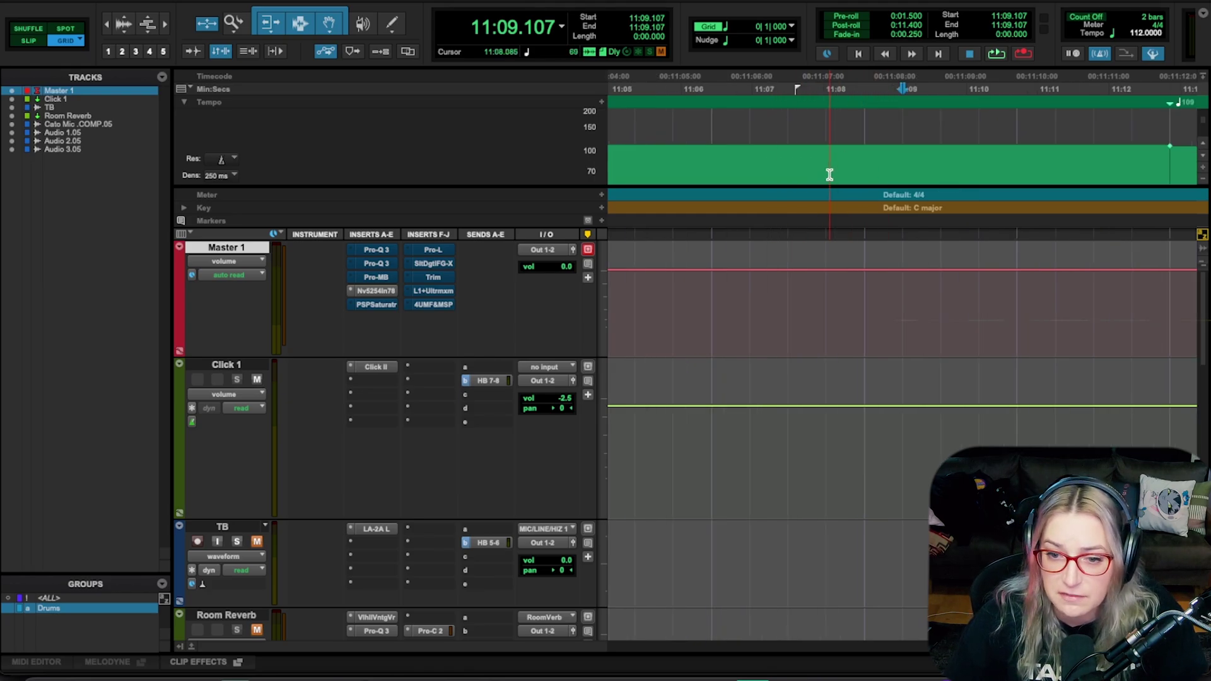
{"action": "key", "text": "r"}
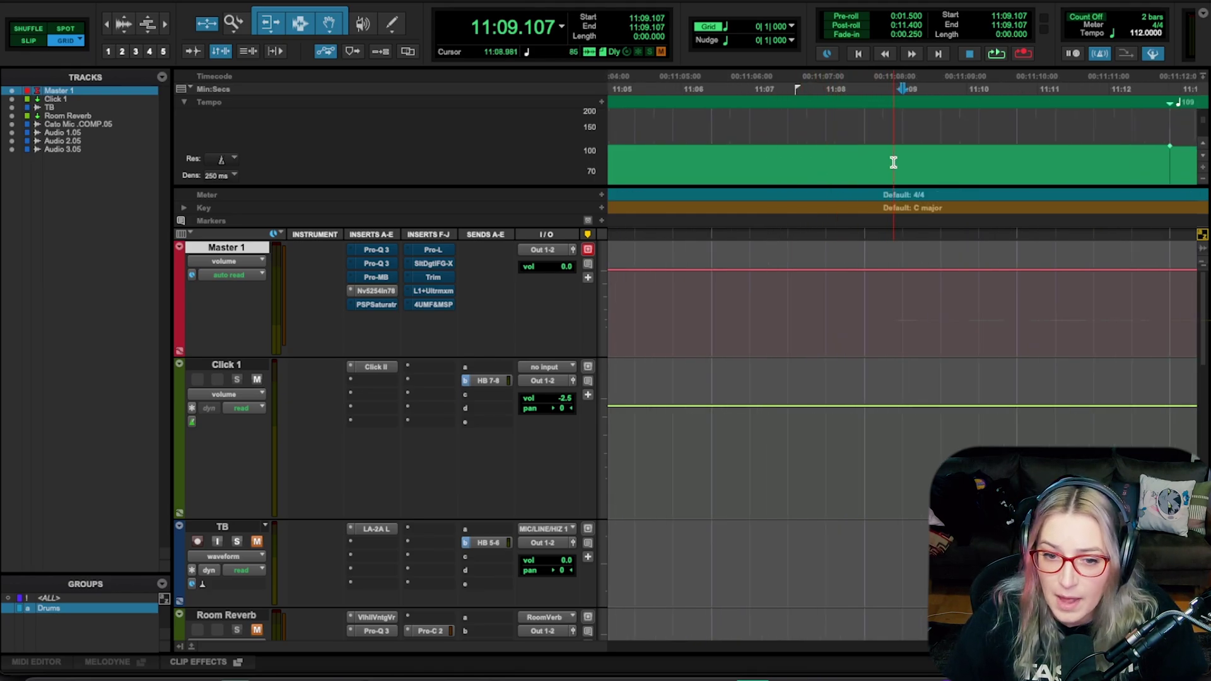
{"action": "key", "text": "r"}
{"action": "key", "text": "r"}
{"action": "key", "text": "r"}
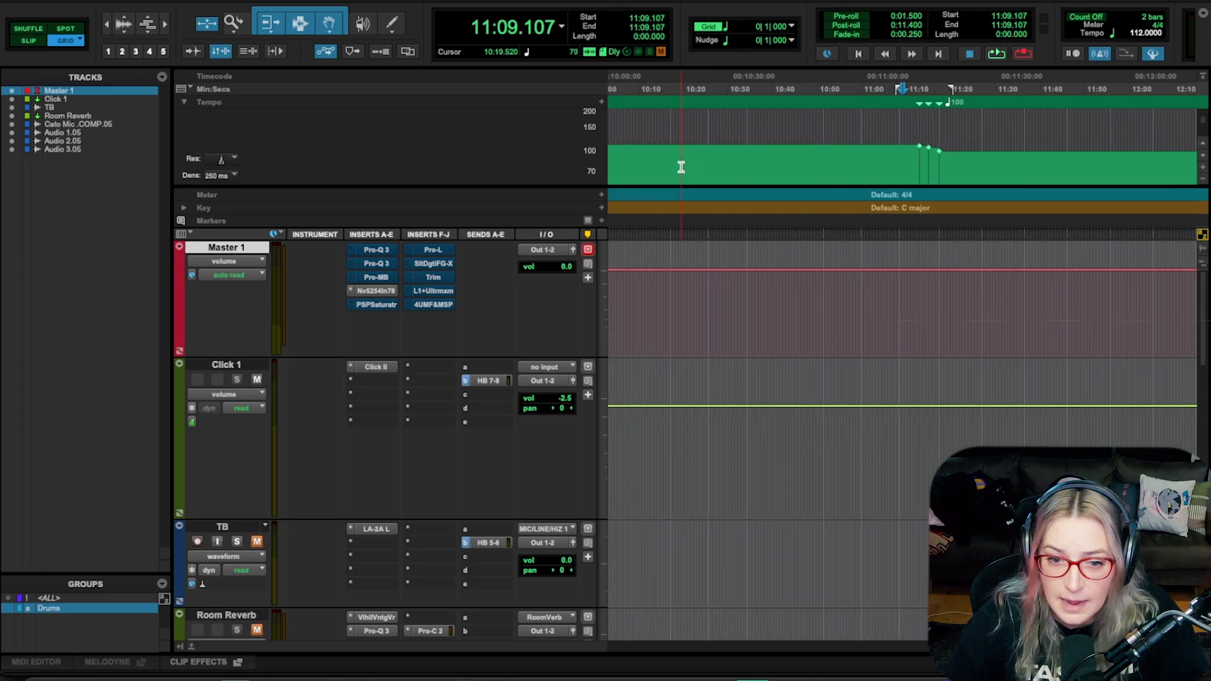
Step: Select the Pencil tool with its Free Hand shape
{"action": "key", "text": "t"}
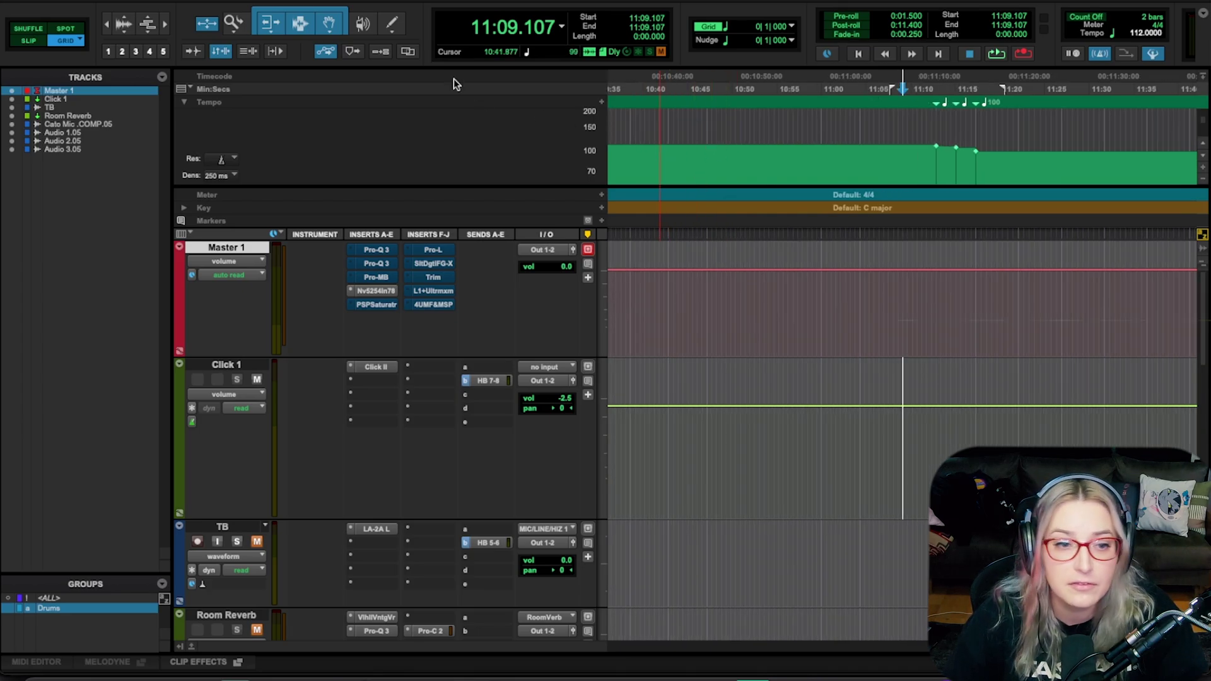
{"action": "left_click", "coordinate": [392, 24]}
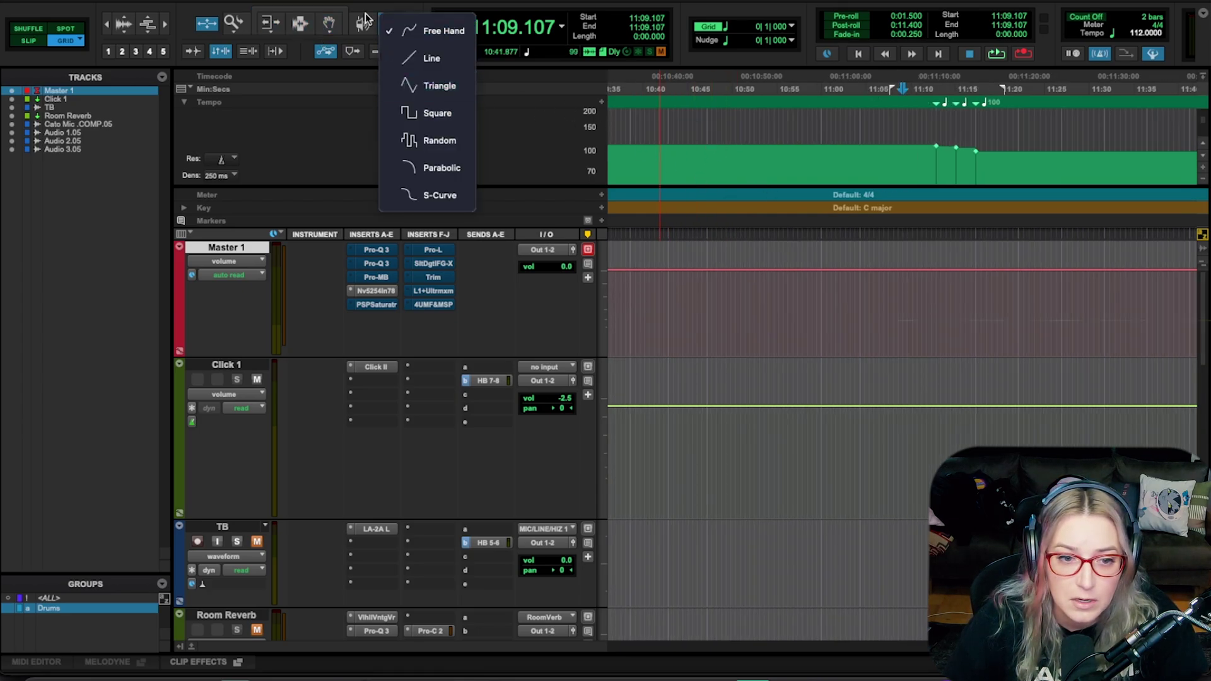
{"action": "left_click", "coordinate": [441, 30]}
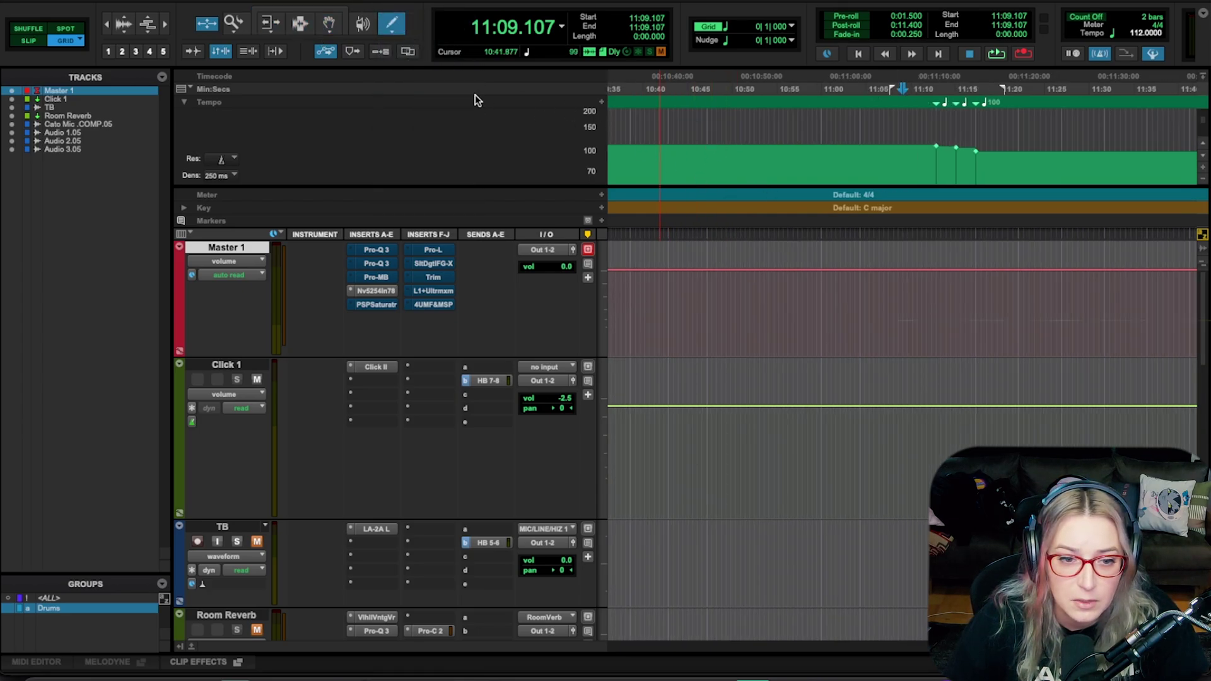
{"action": "scroll", "coordinate": [391, 28], "scroll_direction": "down", "scroll_amount": 1}
{"action": "left_click", "coordinate": [392, 26]}
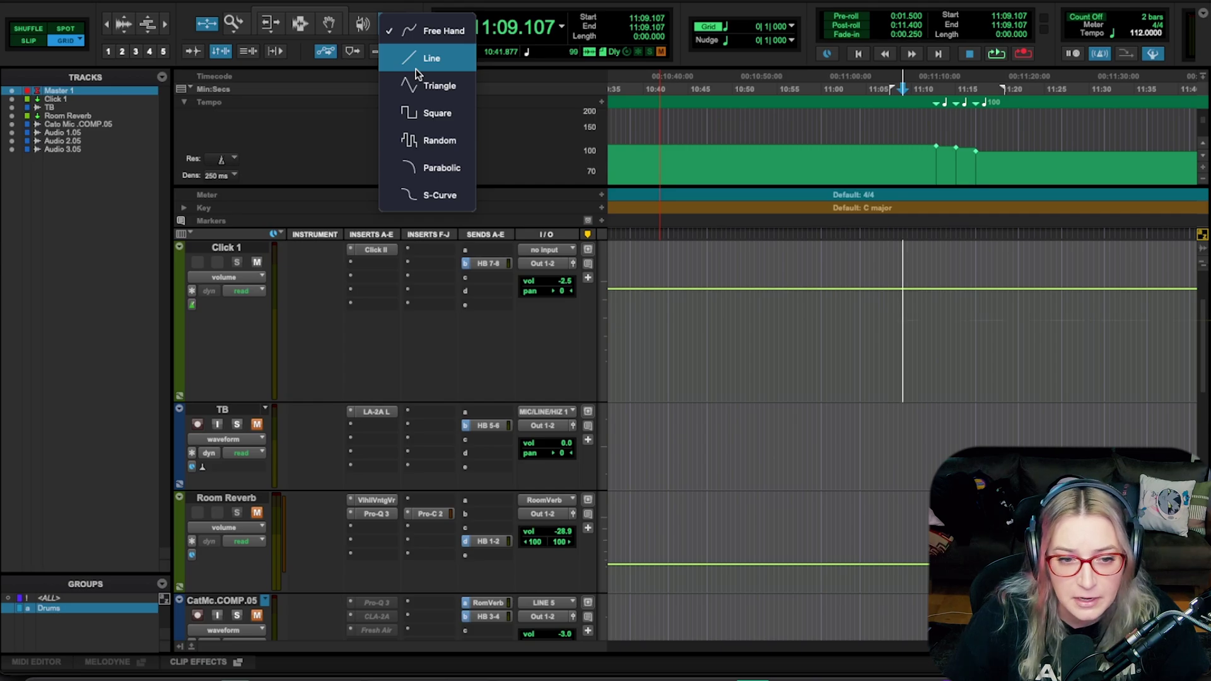
{"action": "left_click", "coordinate": [414, 36]}
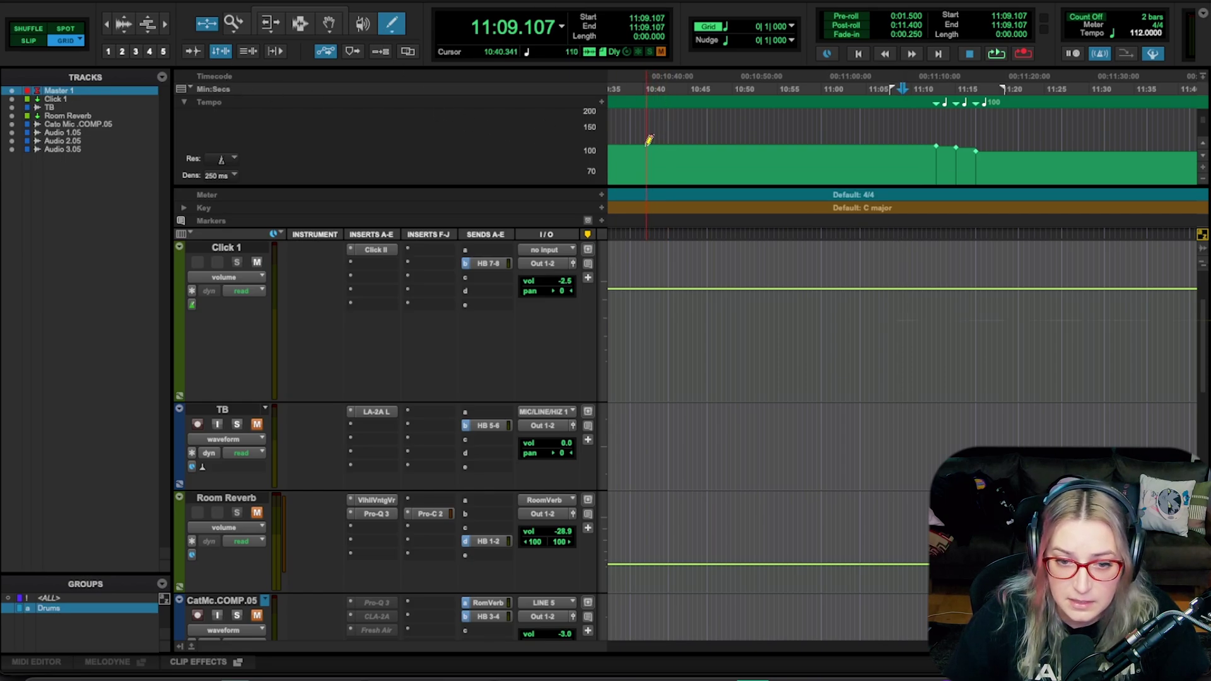
Step: Draw a tempo curve near 10:40 that dips and rises to 110 BPM, then return to the Smart Tool
{"action": "mouse_move", "coordinate": [650, 145]}
{"action": "left_mouse_down"}
{"action": "mouse_move", "coordinate": [678, 163]}
{"action": "mouse_move", "coordinate": [718, 138]}
{"action": "left_mouse_up"}
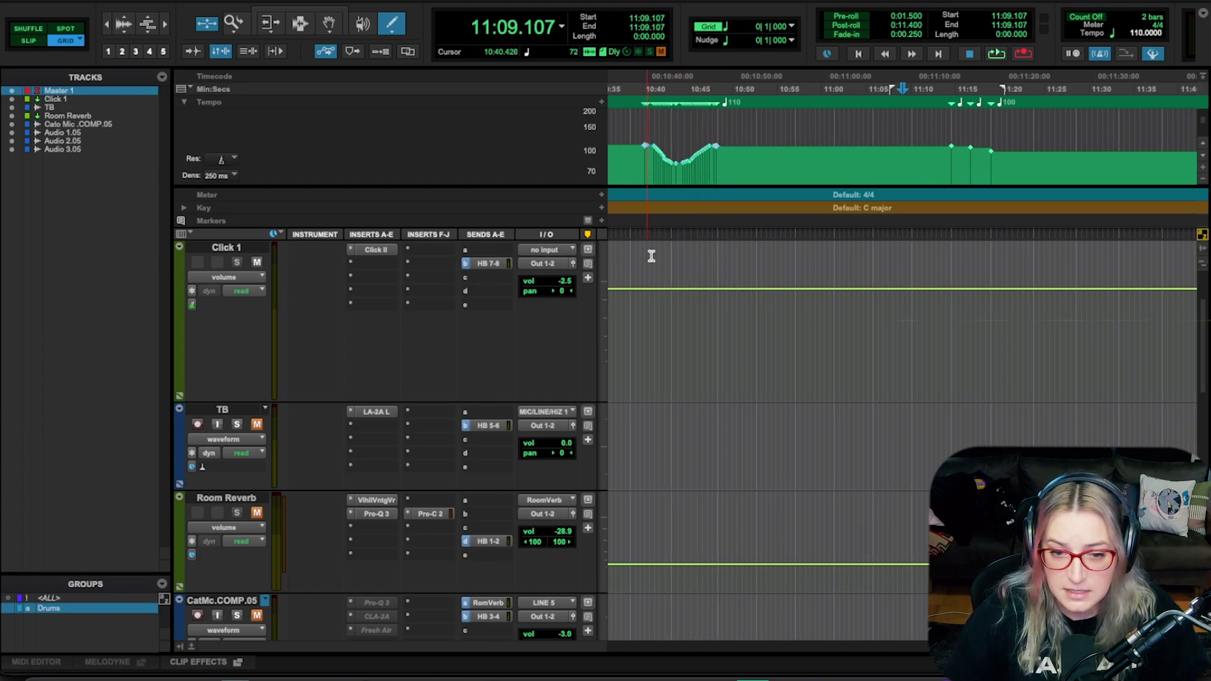
{"action": "left_click", "coordinate": [327, 10]}
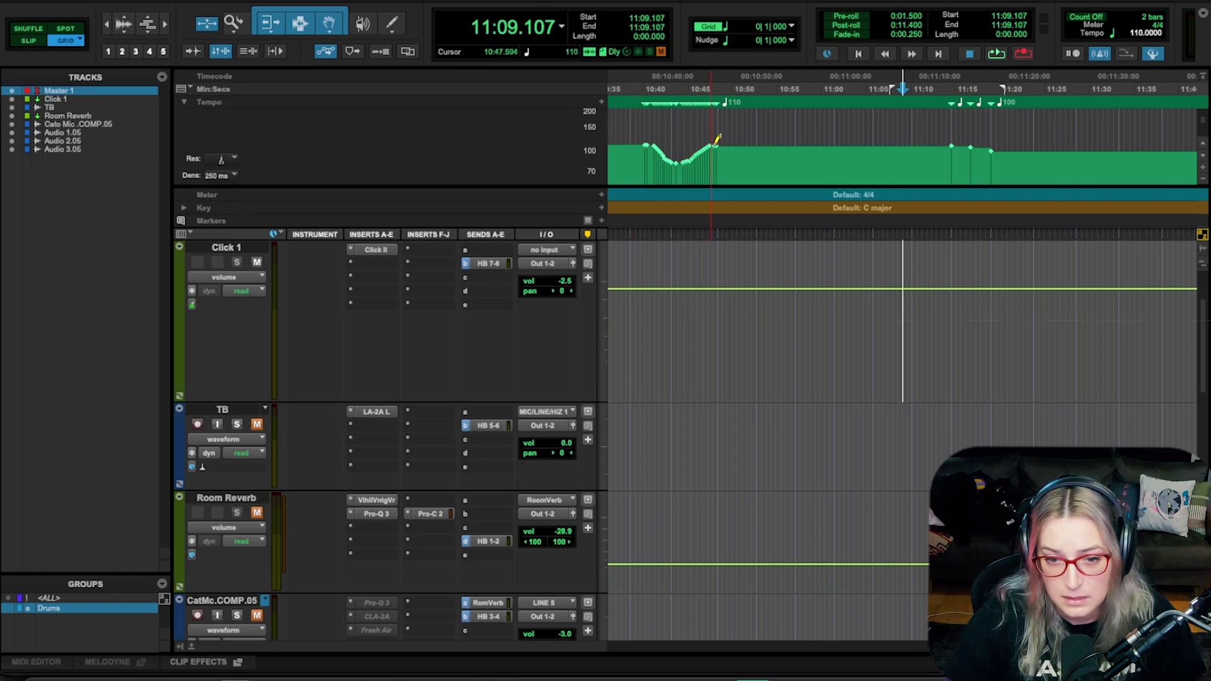
{"action": "left_click", "coordinate": [637, 346]}
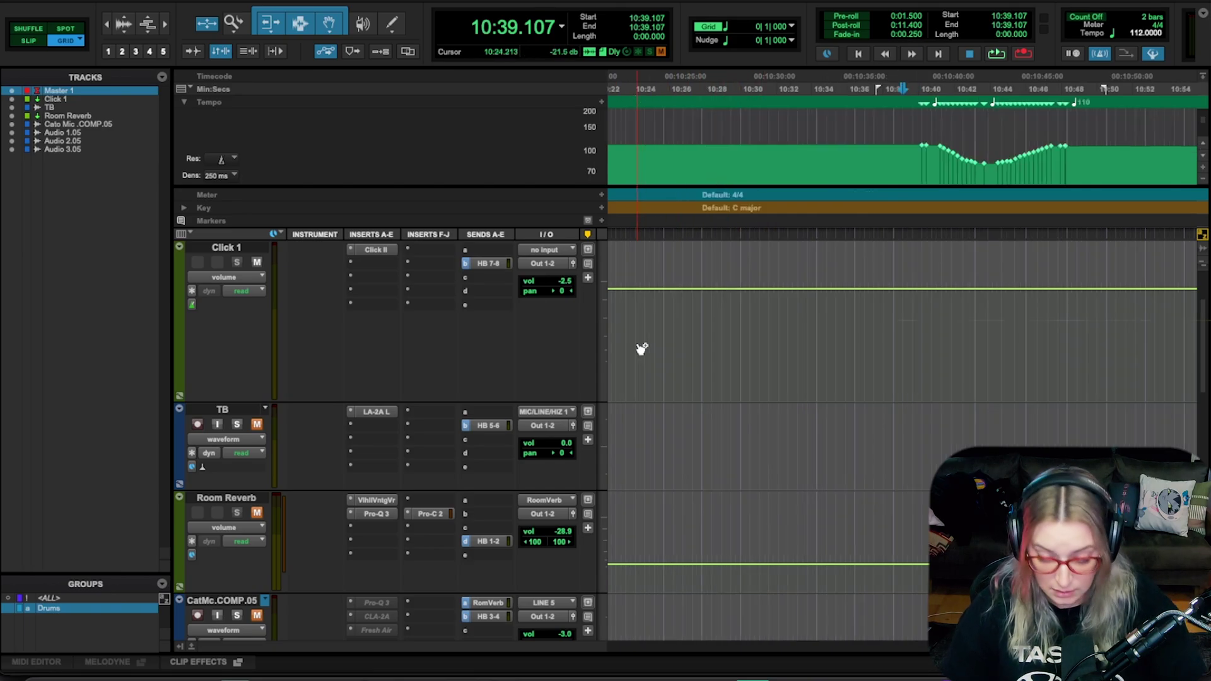
Step: Play from 10:39.107 through the drawn curve, sliding 112 to 82 to 110 BPM, then stop
{"action": "key", "text": "ctrl+bracketright"}
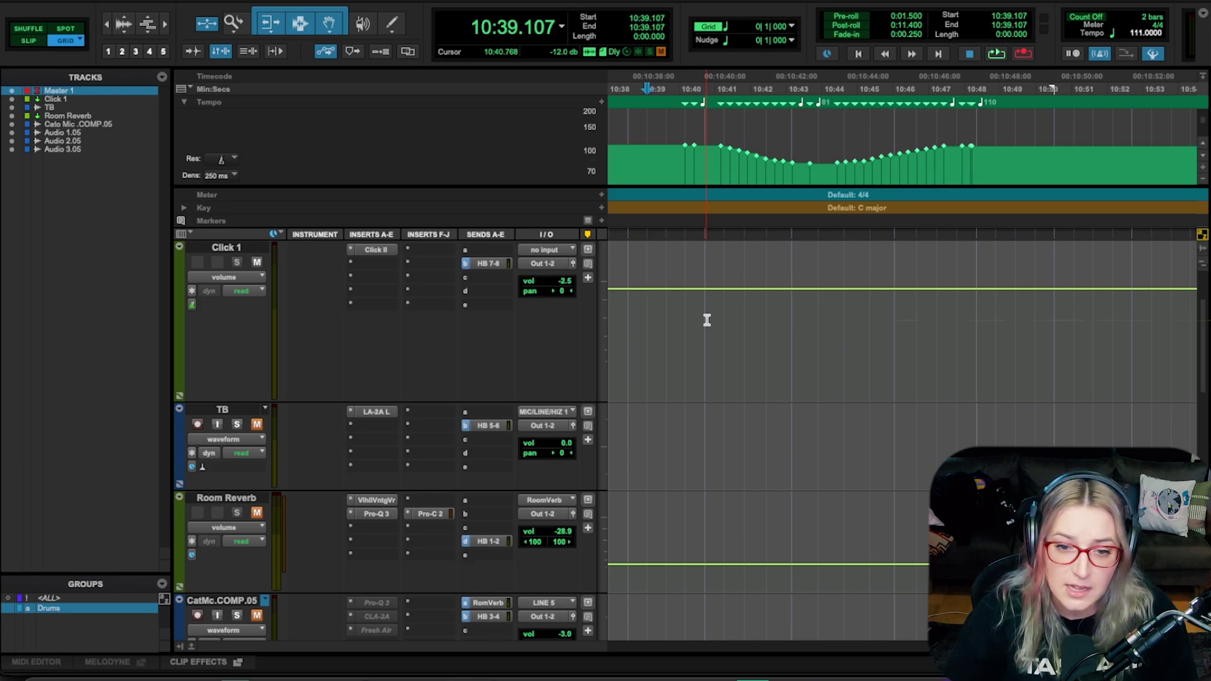
{"action": "key", "text": "space"}
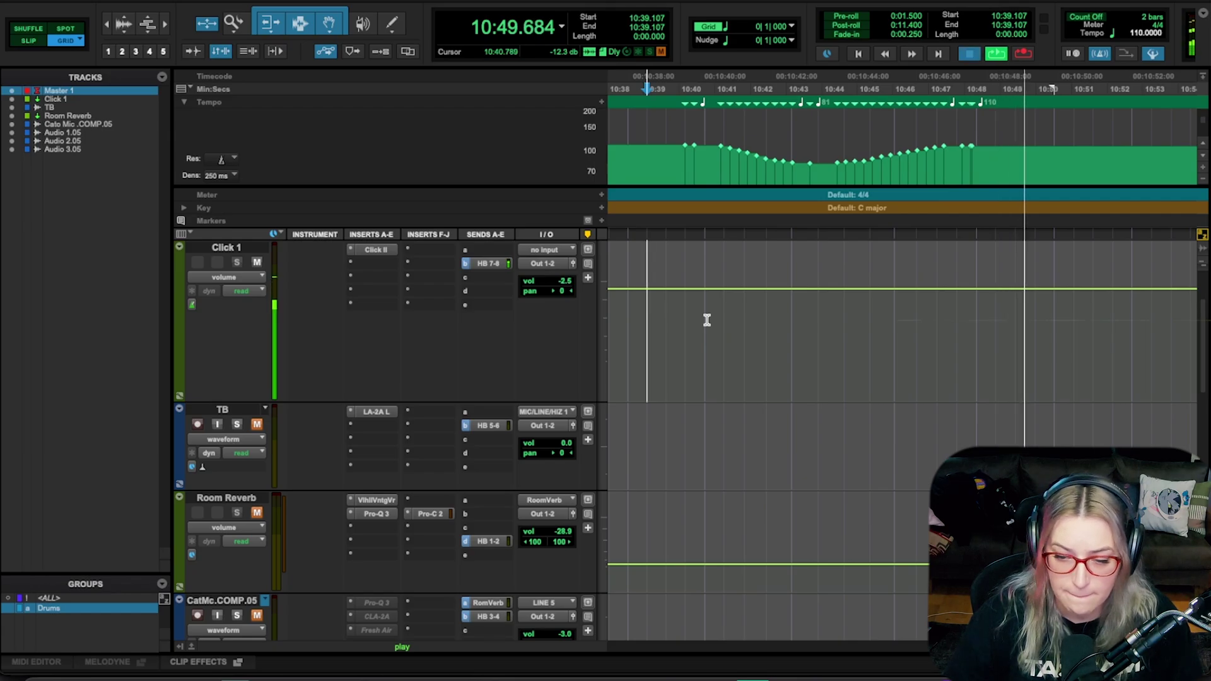
{"action": "key", "text": "space"}
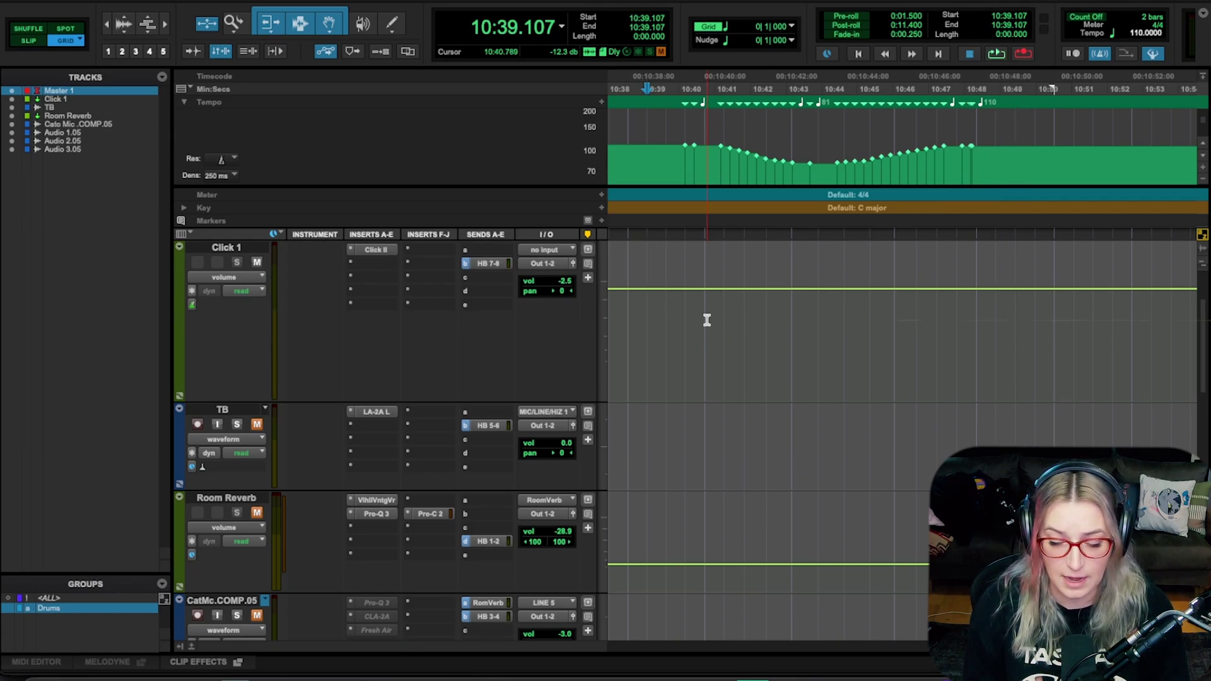
Step: Zoom out and collapse the tempo graph back to a single Tempo ruler lane
{"action": "key", "text": "r"}
{"action": "key", "text": "r"}
{"action": "key", "text": "r"}
{"action": "key", "text": "r"}
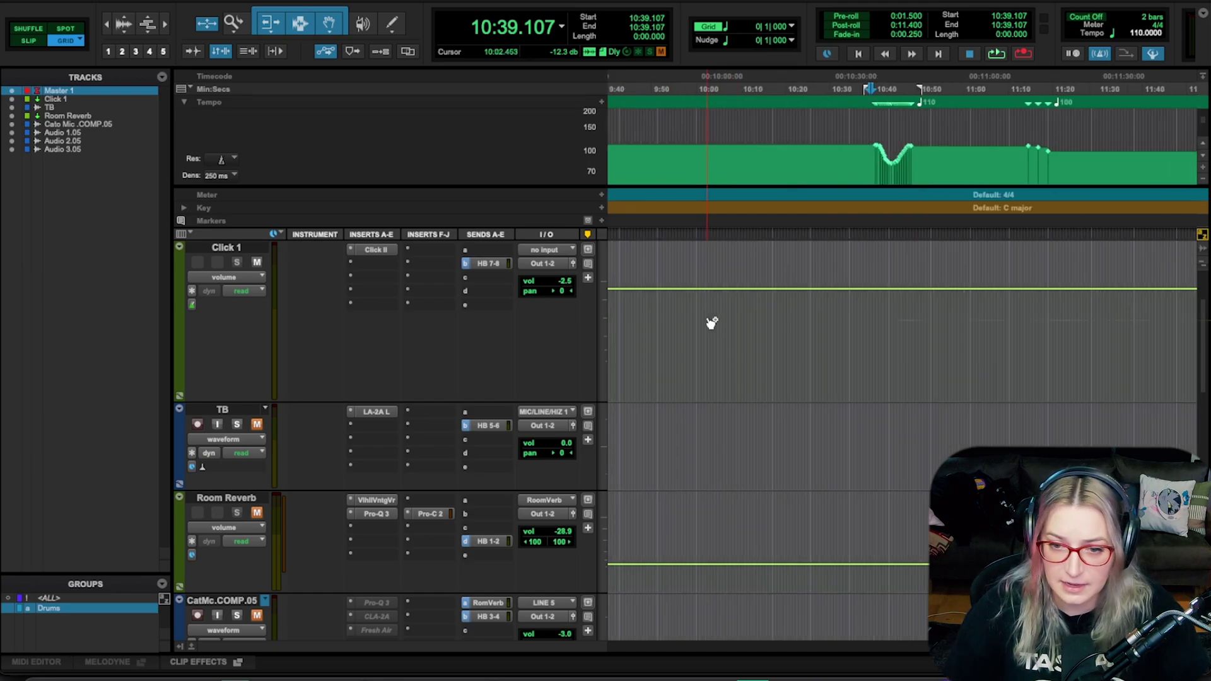
{"action": "scroll", "coordinate": [681, 314], "scroll_direction": "down", "scroll_amount": 3}
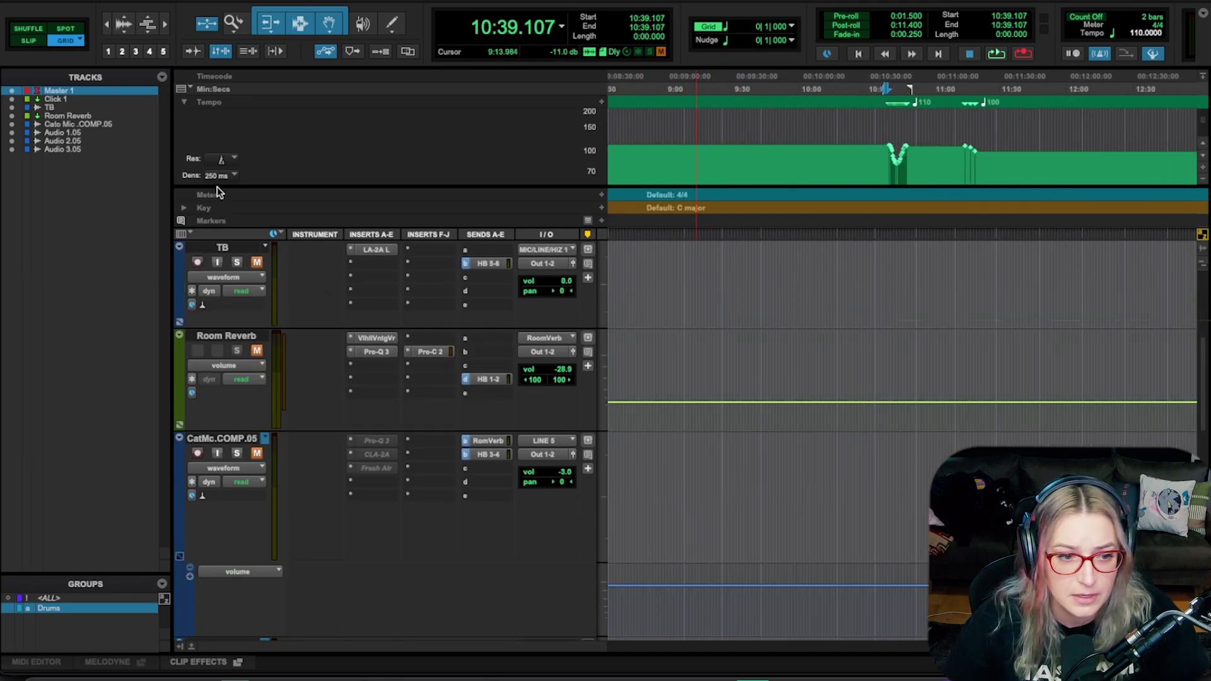
{"action": "left_click", "coordinate": [183, 103]}
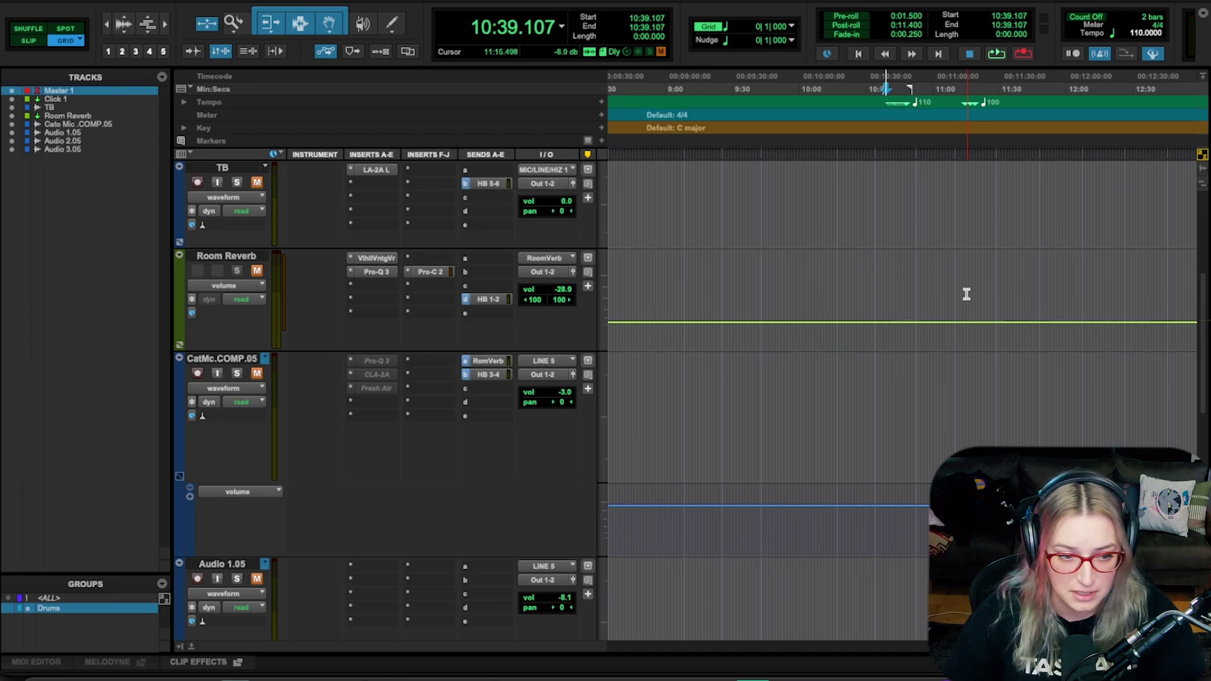
{"action": "scroll", "coordinate": [966, 294], "scroll_direction": "up", "scroll_amount": 4}
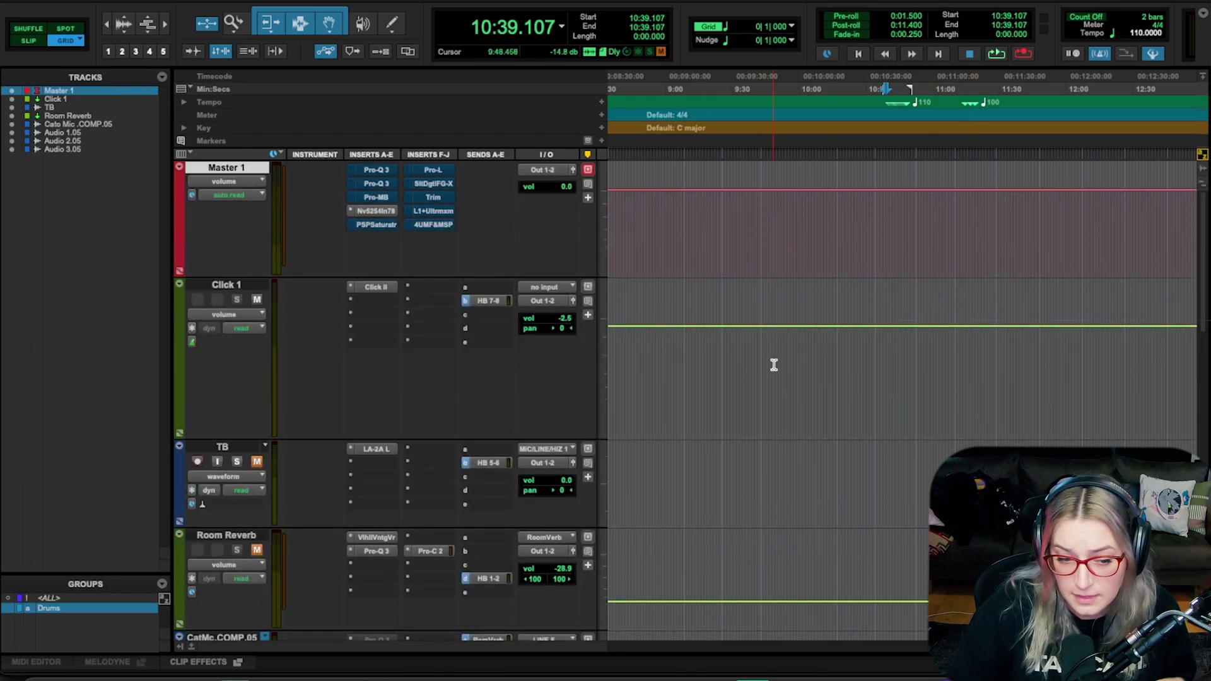